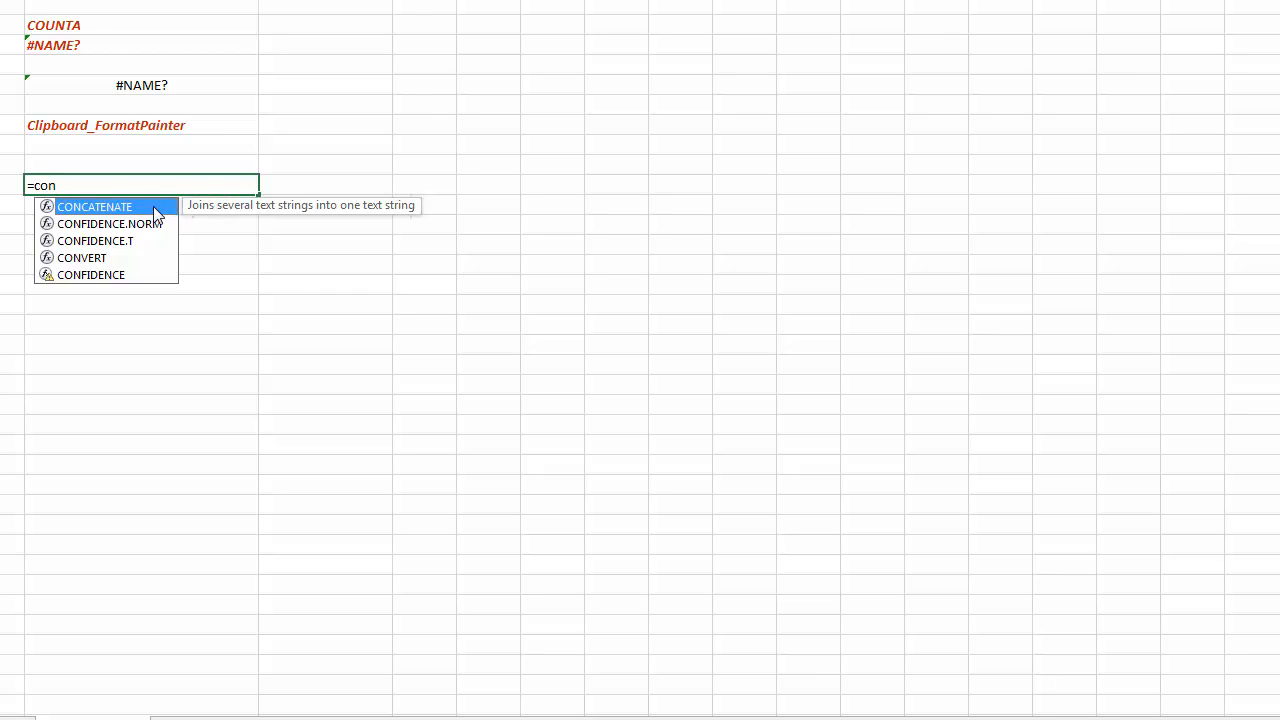
Enter =CONCATENATE without any parenthesis or arguments in cell B13
{"action": "double_click", "coordinate": [153, 206]}
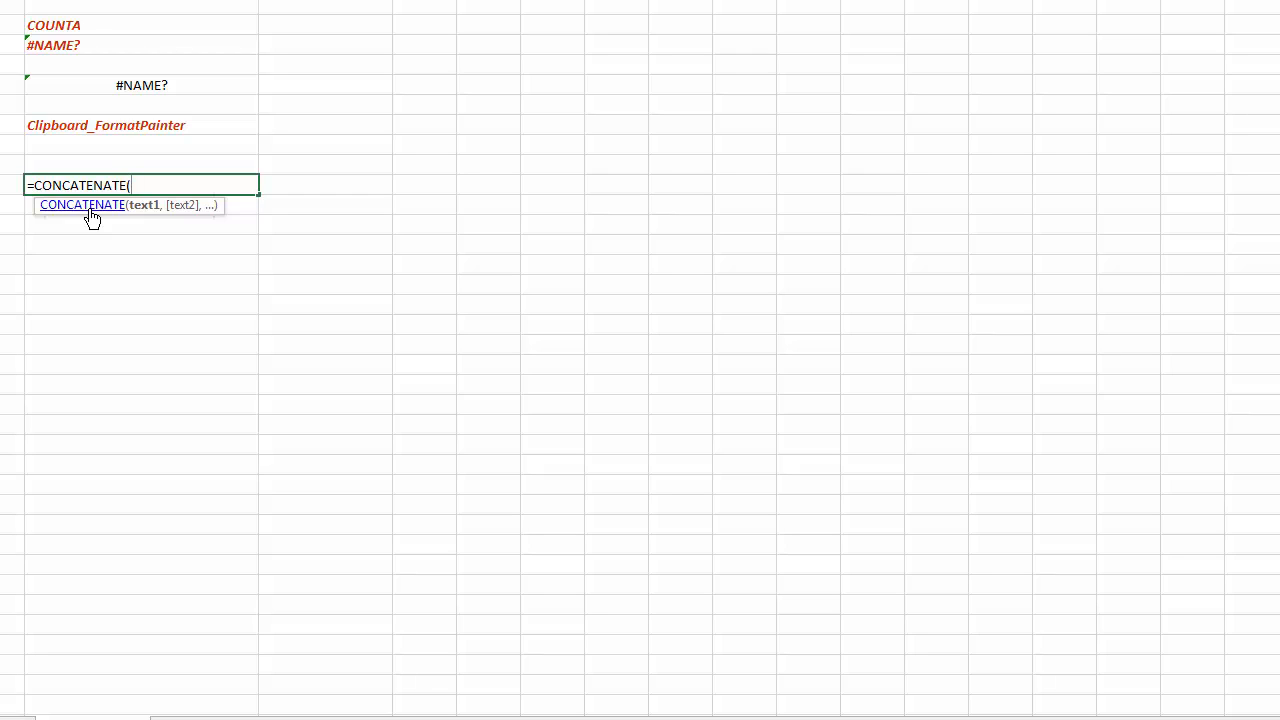
{"action": "key", "text": "Return"}
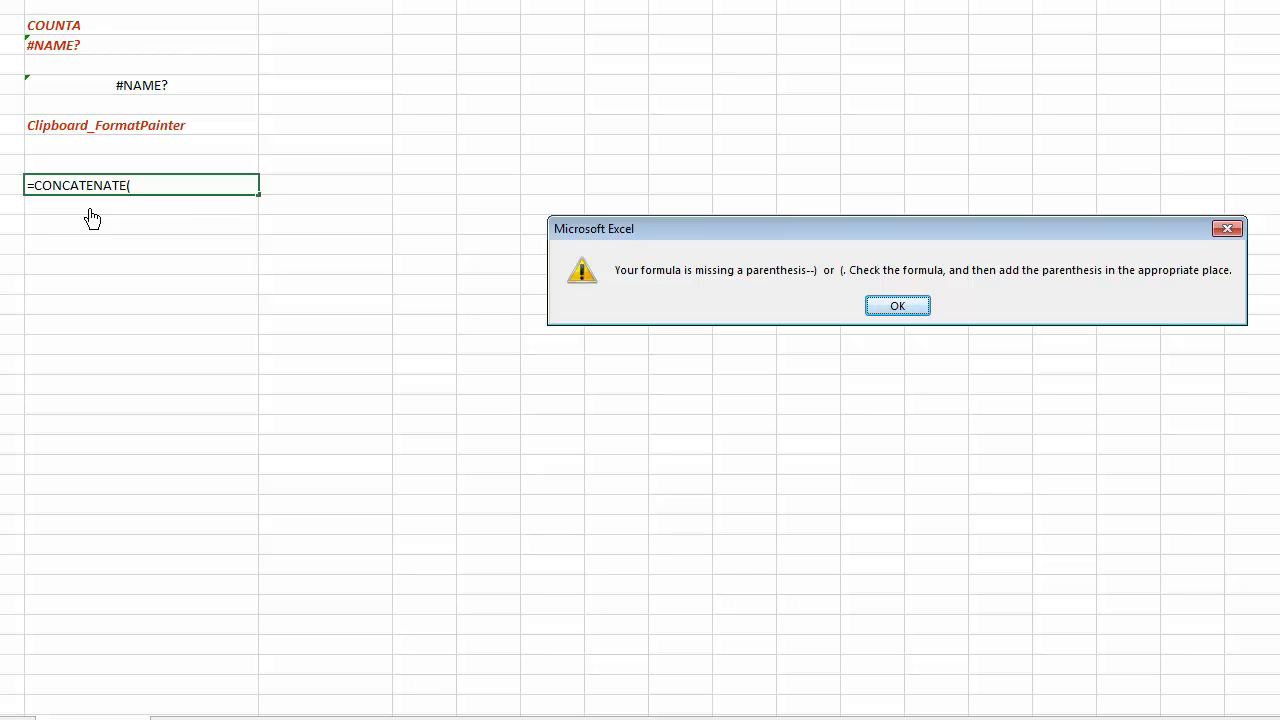
{"action": "key", "text": "Return"}
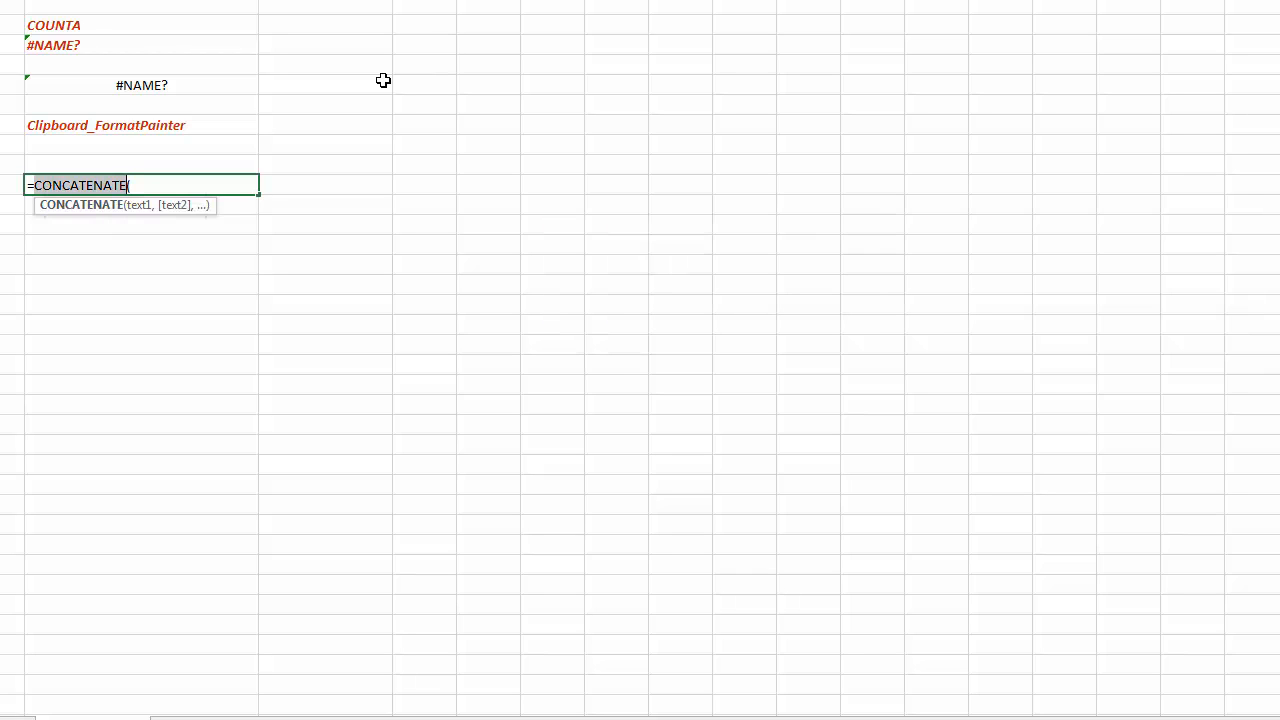
{"action": "left_click", "coordinate": [176, 185]}
{"action": "key", "text": "BackSpace"}
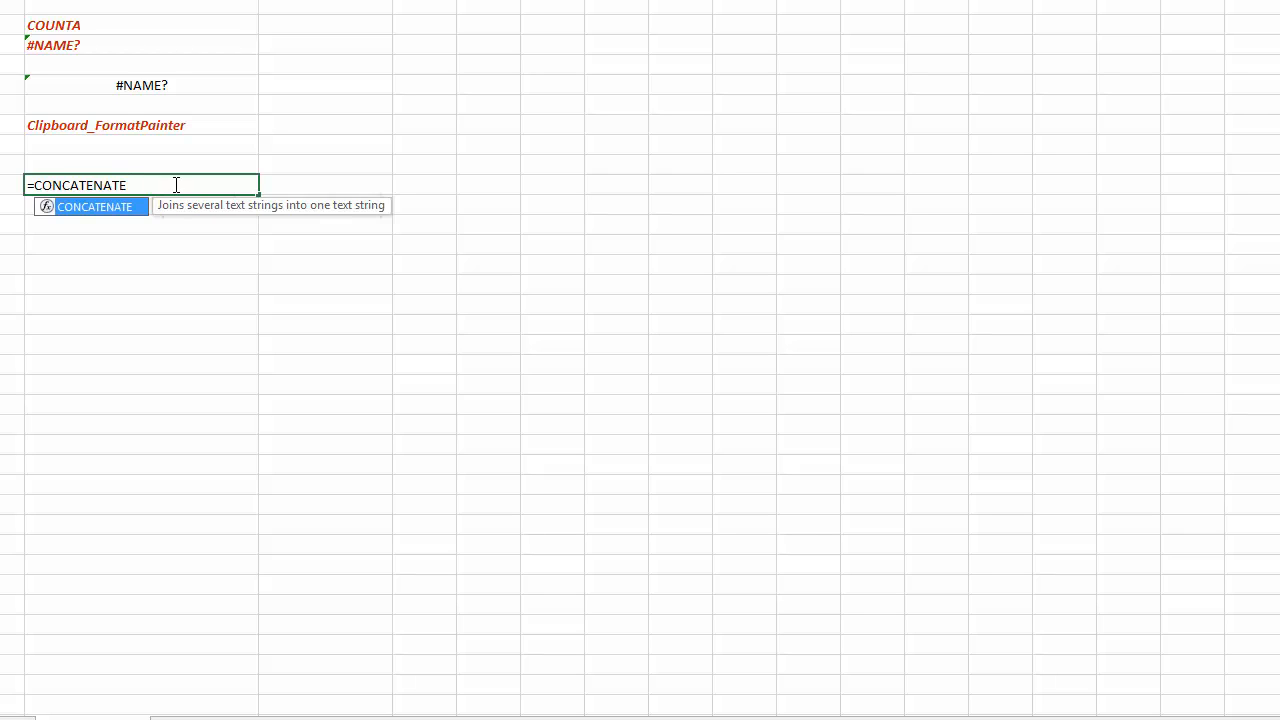
{"action": "key", "text": "Return"}
Run ExTool in help mode on the CONCATENATE formula cell to load its help sheet and dismiss the notice
{"action": "left_click", "coordinate": [176, 185]}
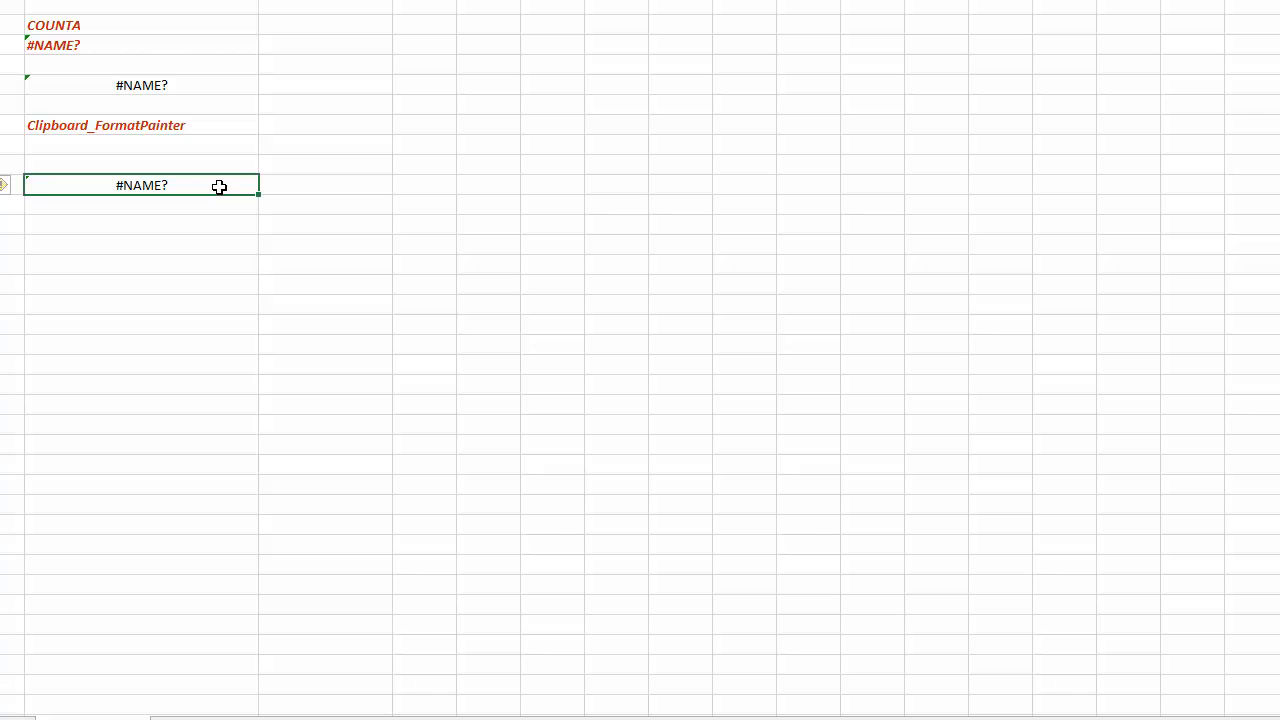
{"action": "key", "text": "shift"}
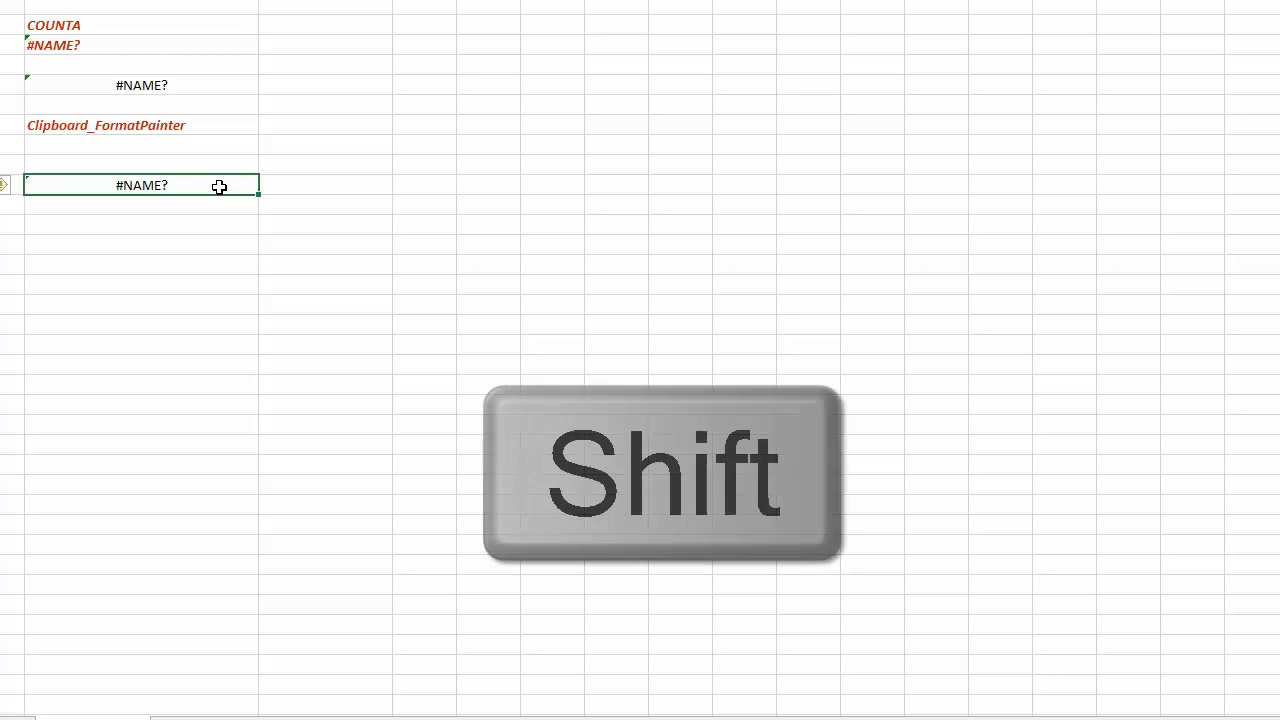
{"action": "right_click", "coordinate": [219, 187]}
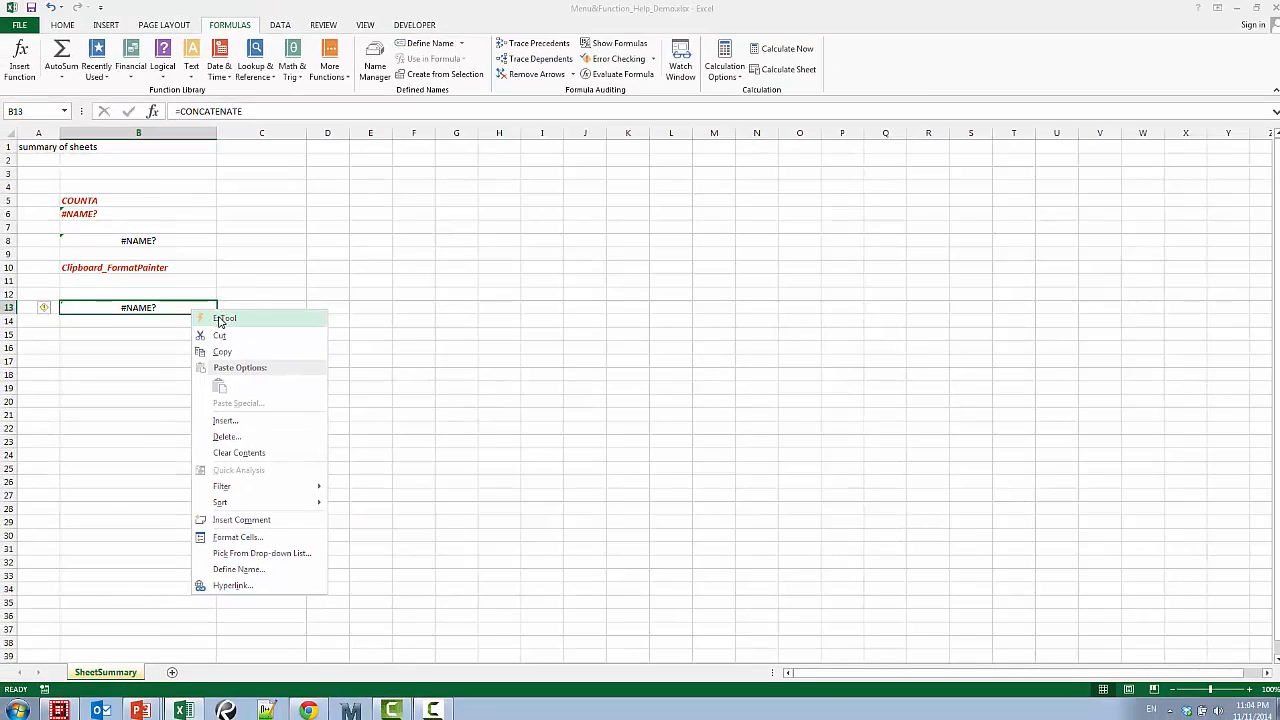
{"action": "left_click", "coordinate": [238, 280]}
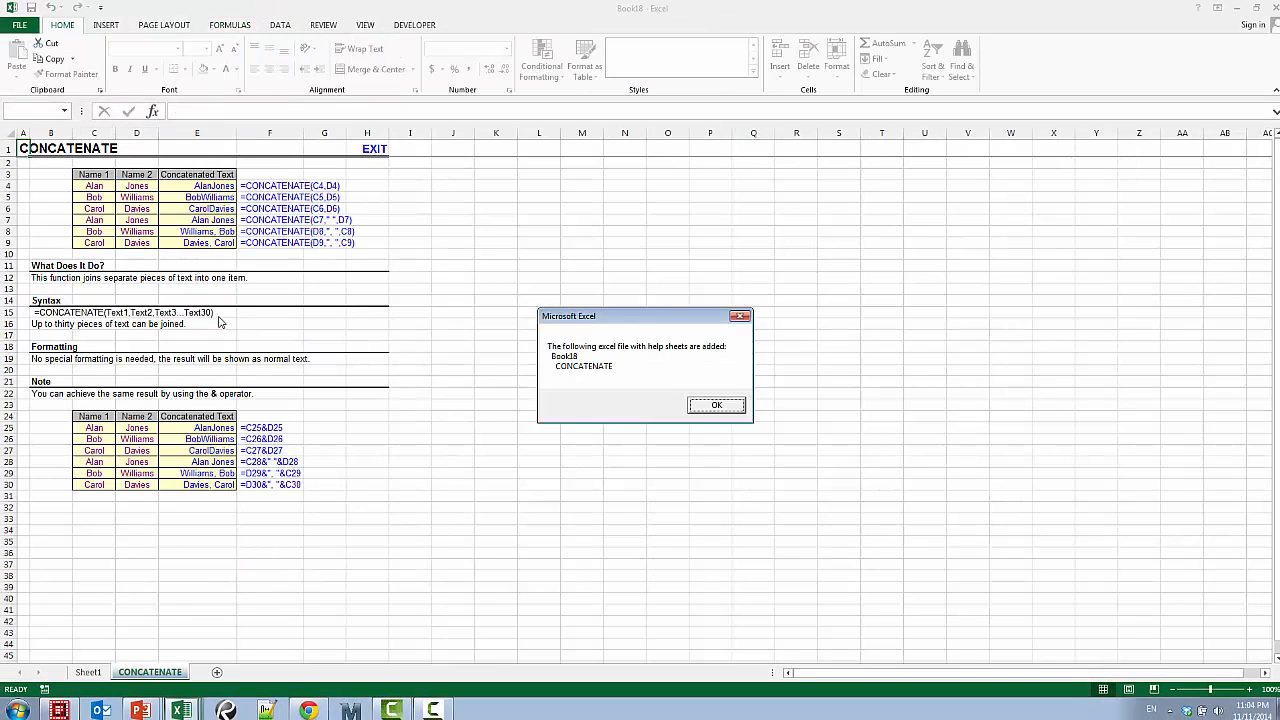
{"action": "left_click", "coordinate": [709, 409]}
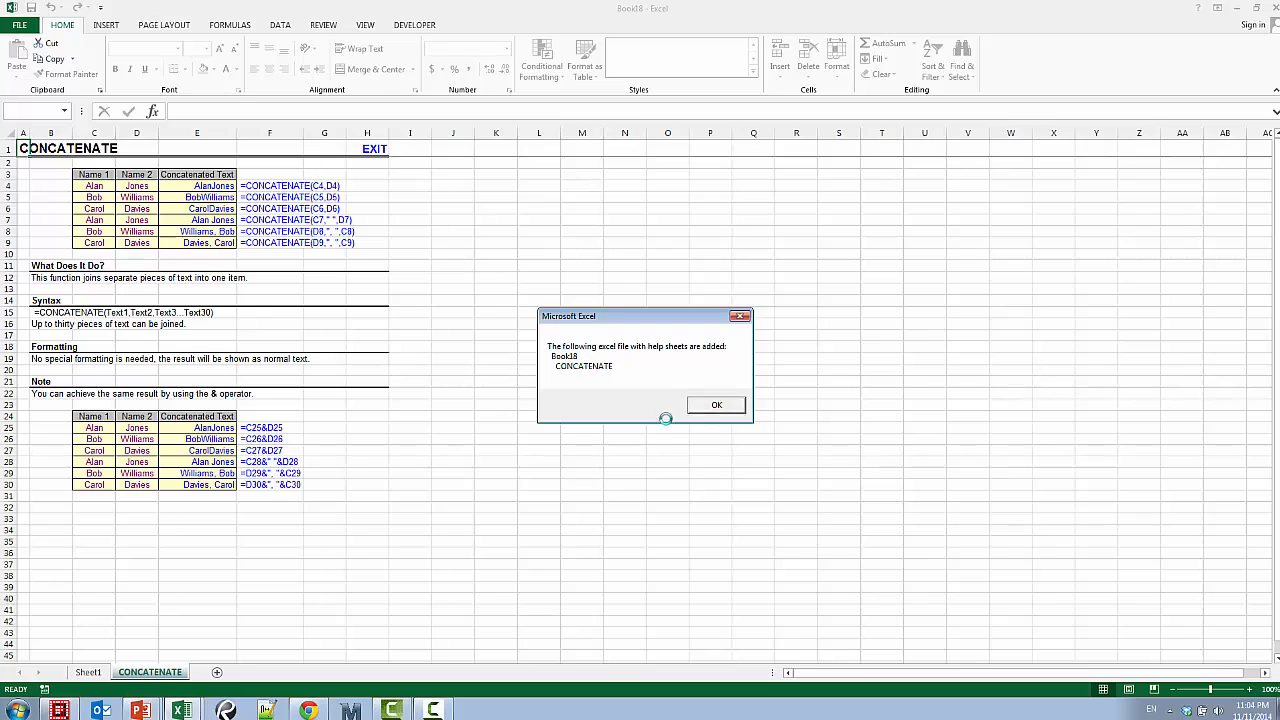
{"action": "left_click", "coordinate": [150, 681]}
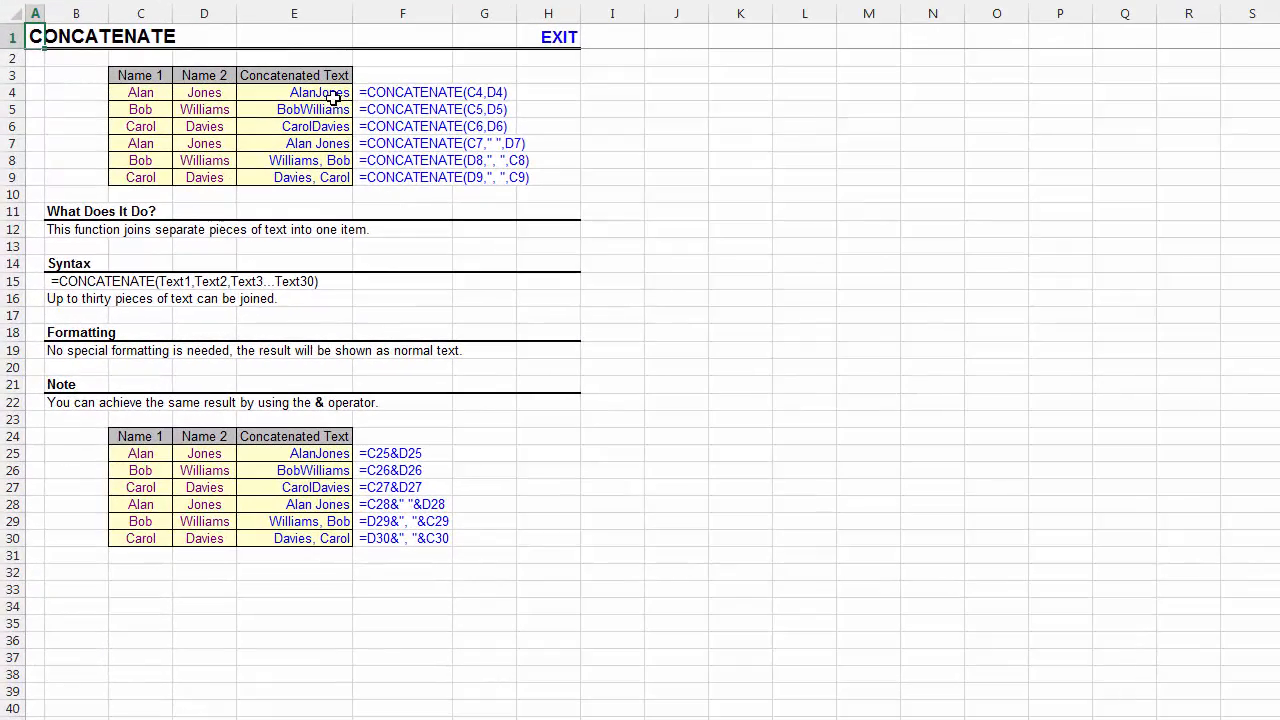
Examine the first concatenated text example and its formula in row 4 of the CONCATENATE help sheet
{"action": "left_click", "coordinate": [333, 96]}
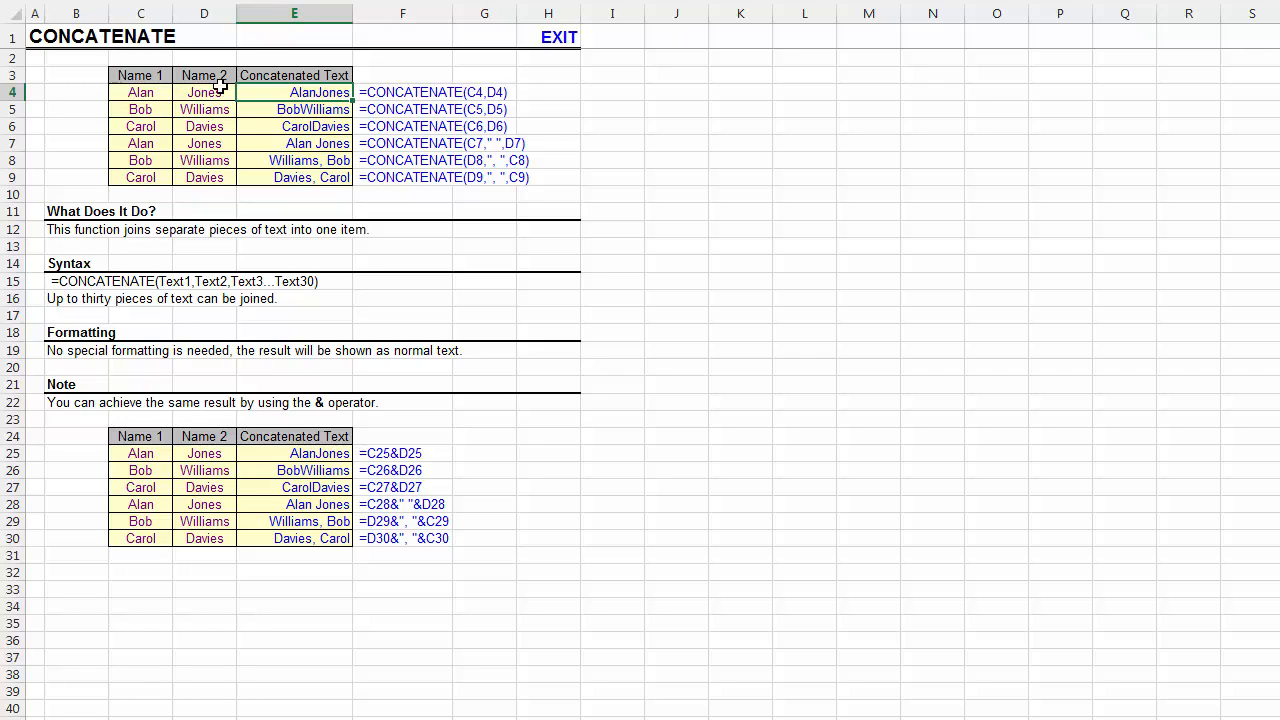
{"action": "left_click", "coordinate": [391, 93]}
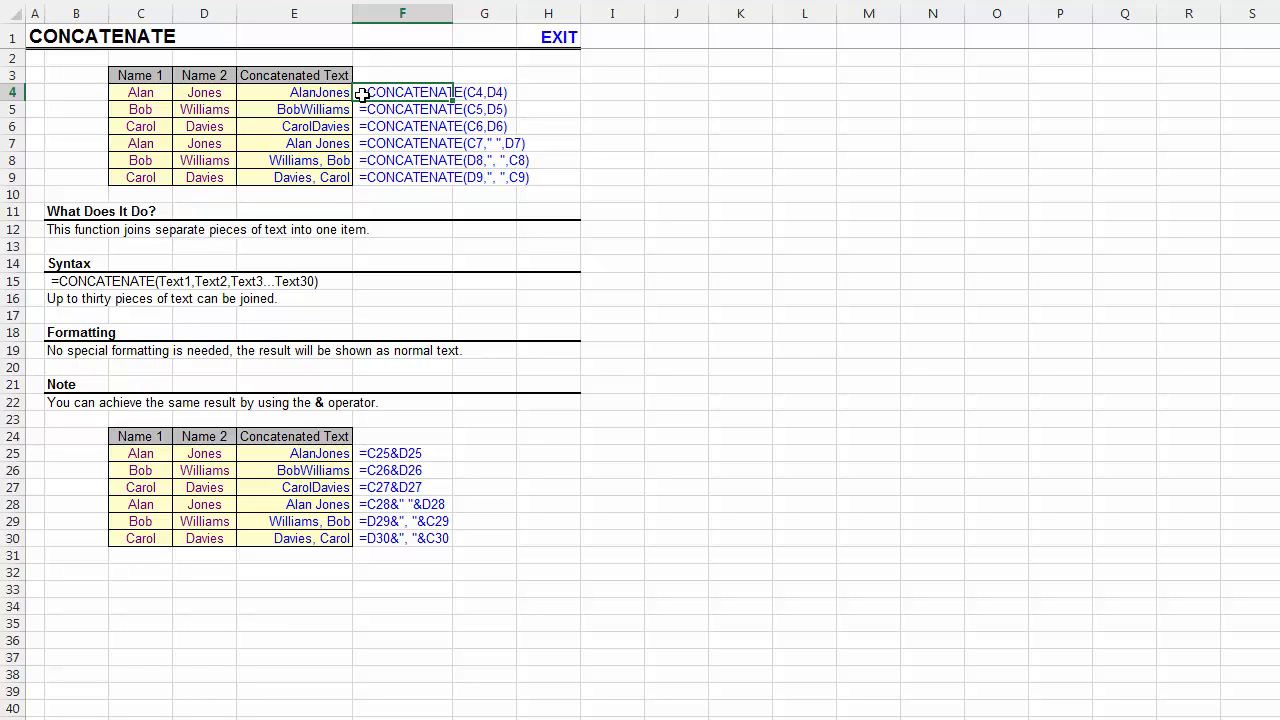
{"action": "left_click", "coordinate": [330, 94]}
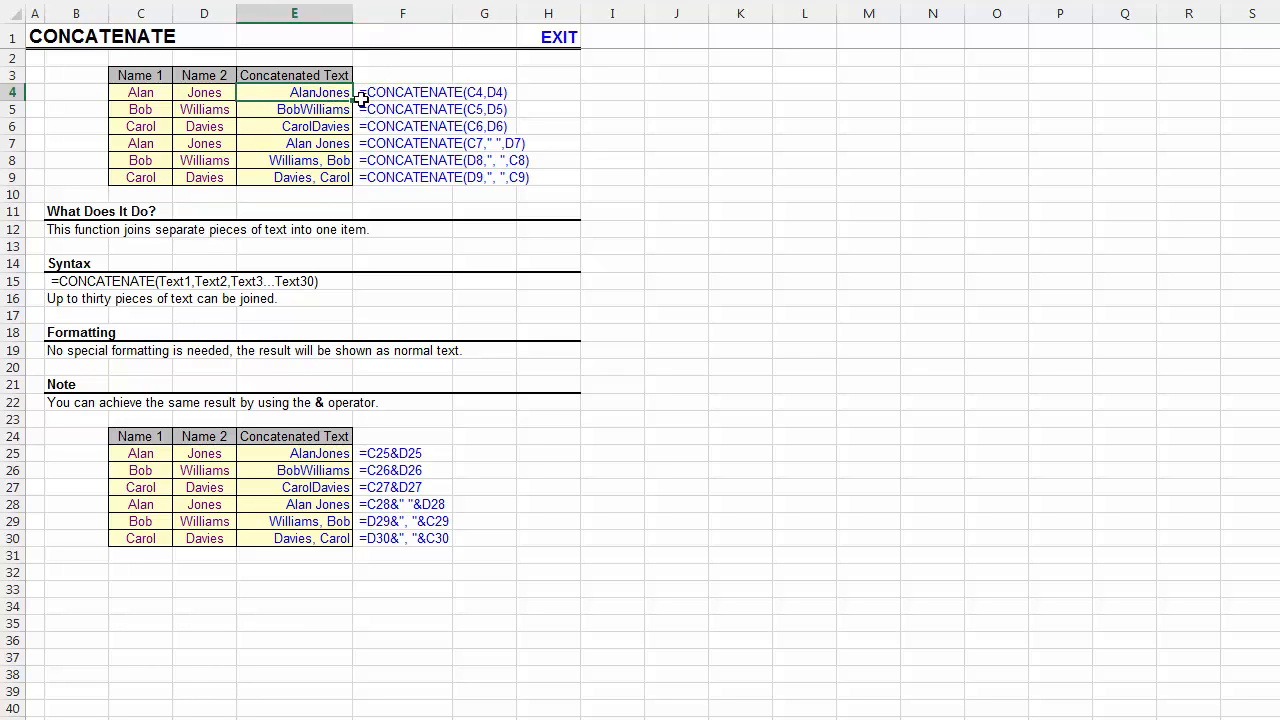
{"action": "left_click", "coordinate": [390, 94]}
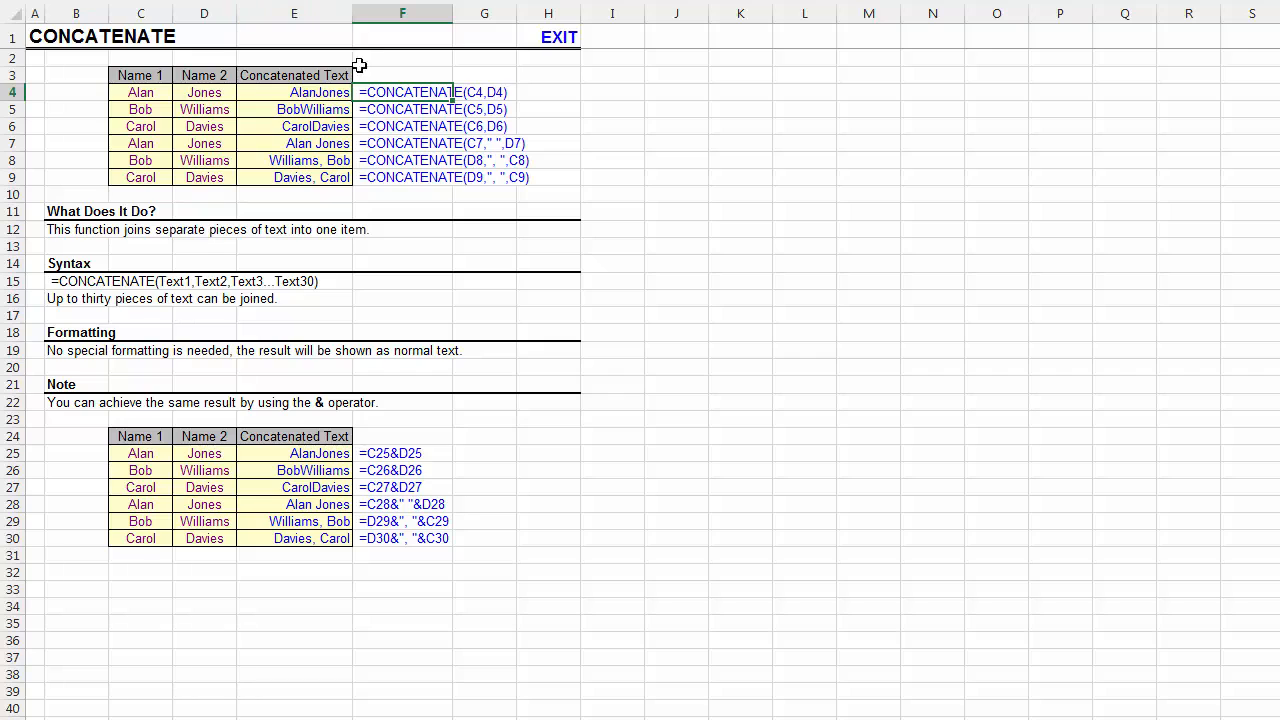
{"action": "left_click", "coordinate": [308, 91]}
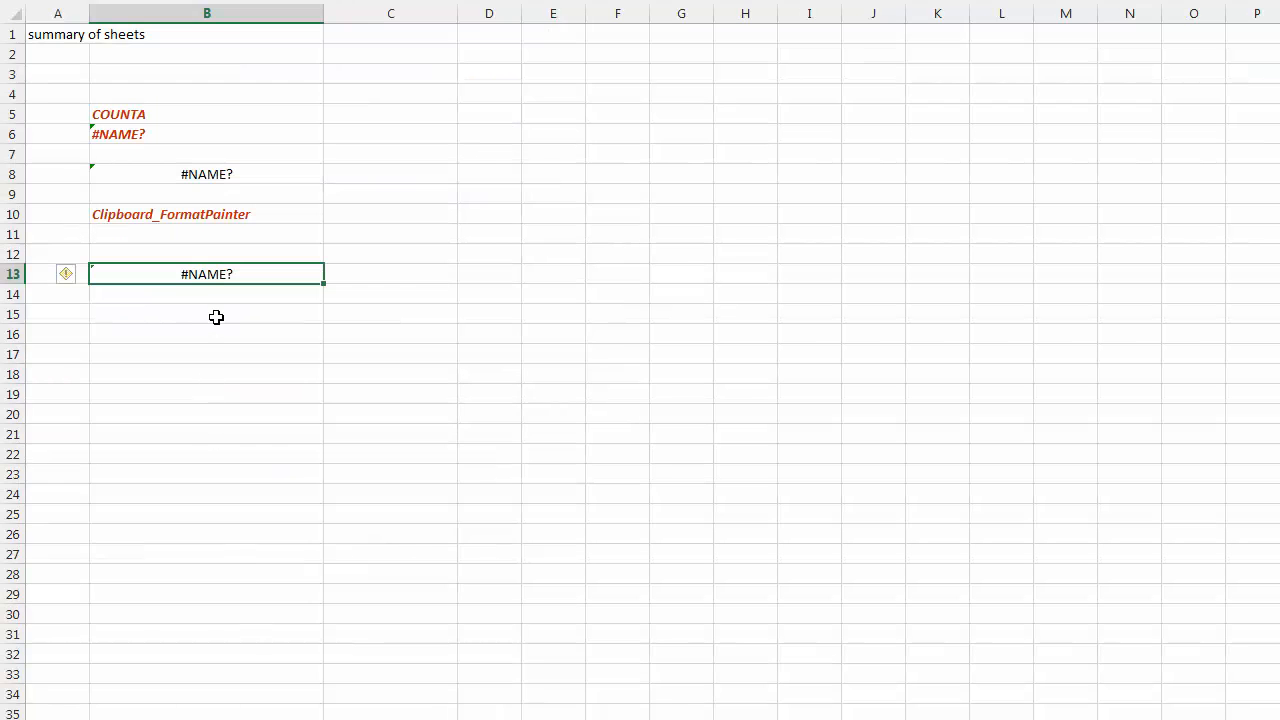
Enter max in cell B15 of the summary sheet and load its help sheet with ExTool
{"action": "left_click", "coordinate": [214, 316]}
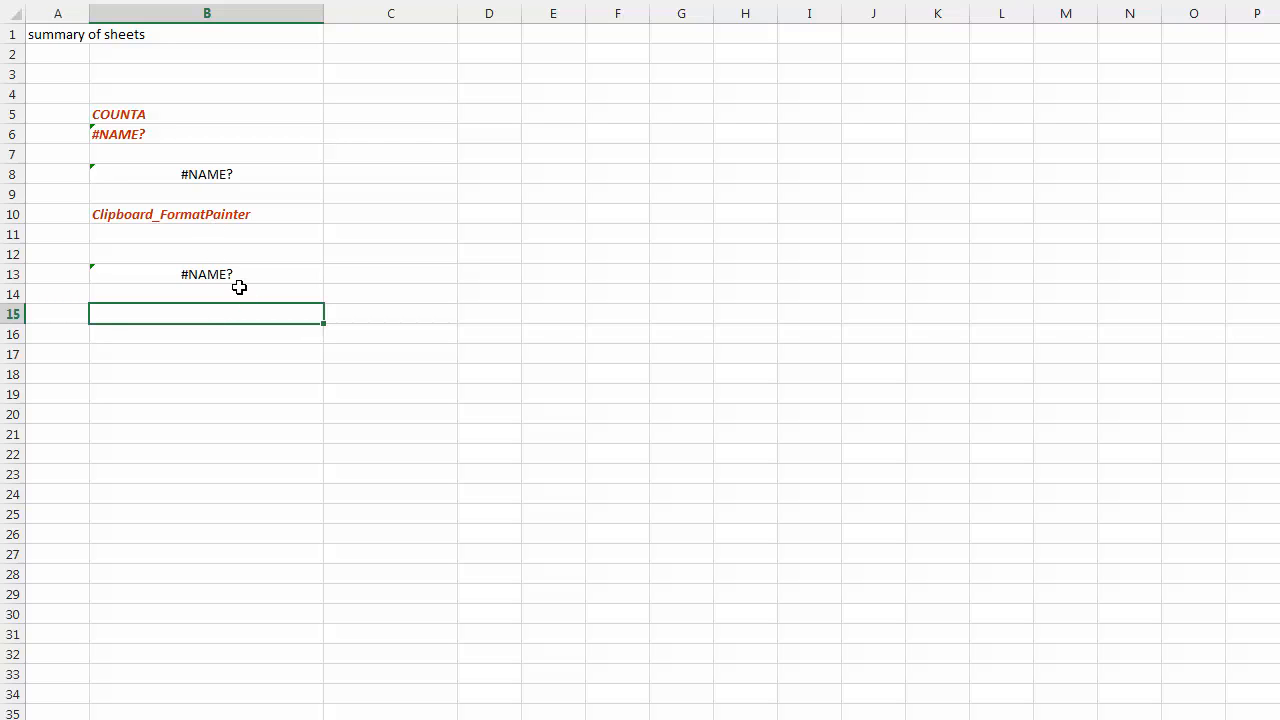
{"action": "type", "text": "max"}
{"action": "key", "text": "Return"}
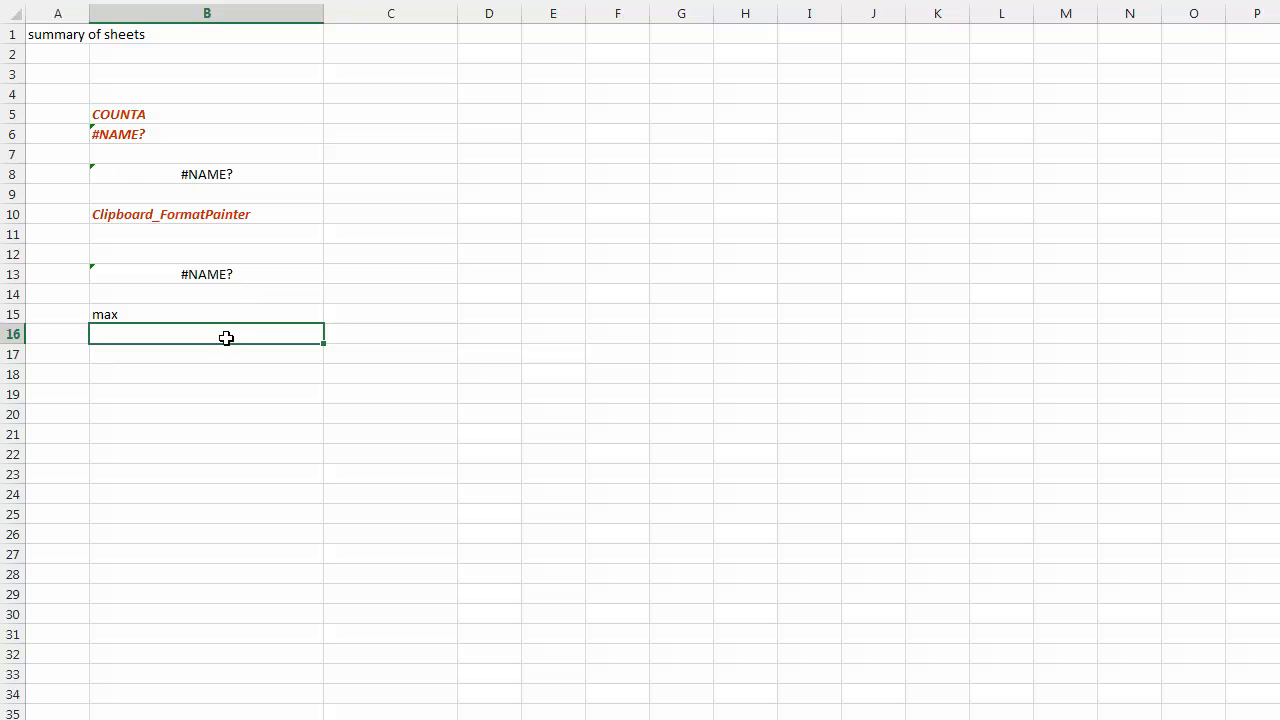
{"action": "right_click", "coordinate": [237, 316]}
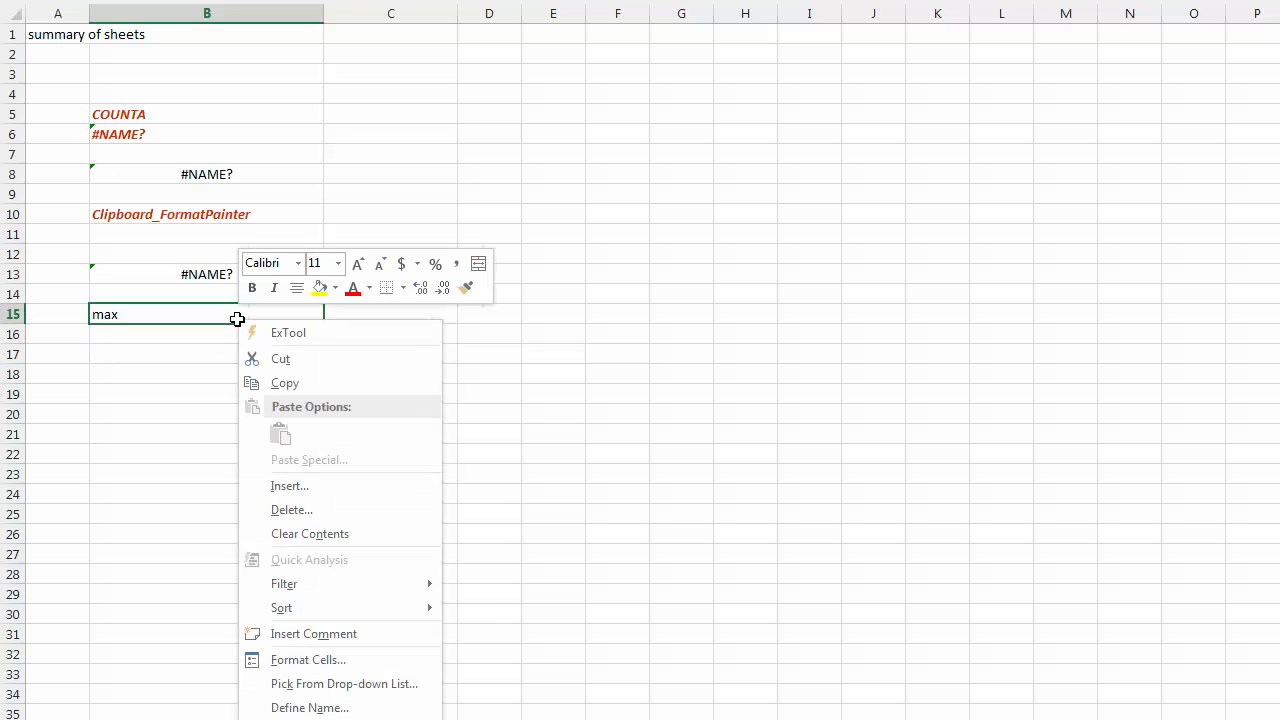
{"action": "left_click", "coordinate": [324, 330], "text": "shift"}
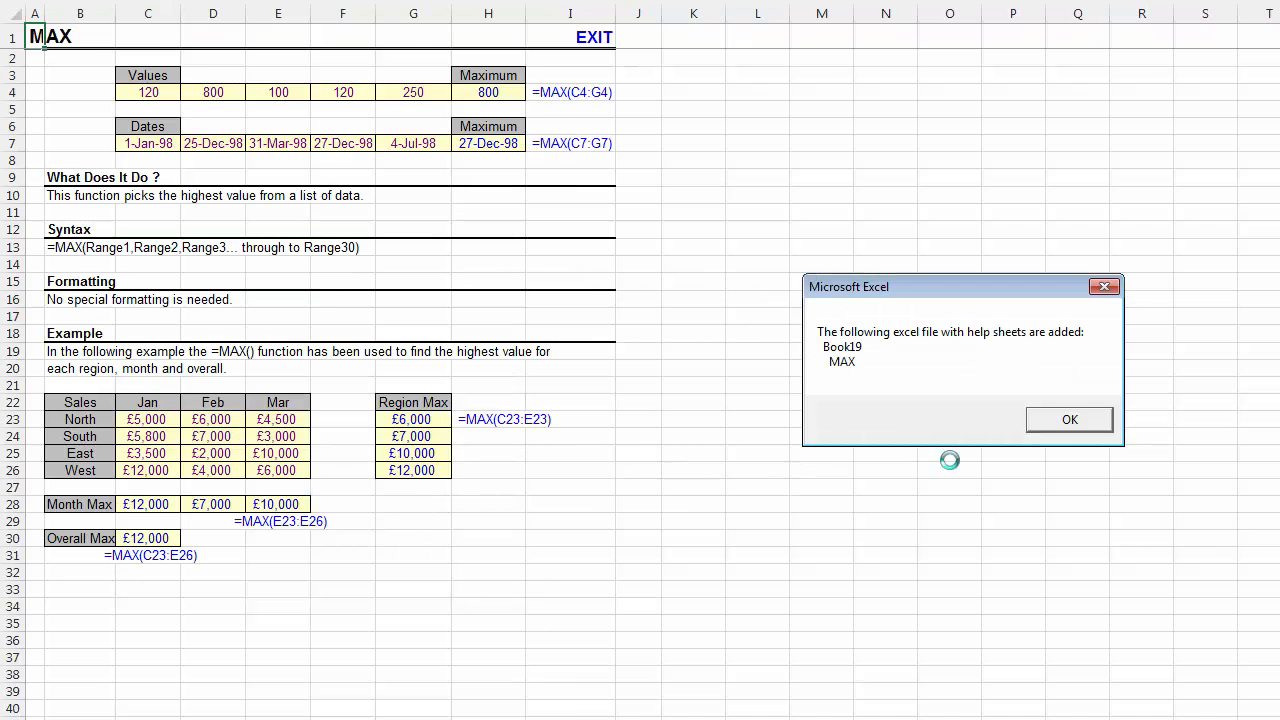
{"action": "left_click", "coordinate": [1069, 416]}
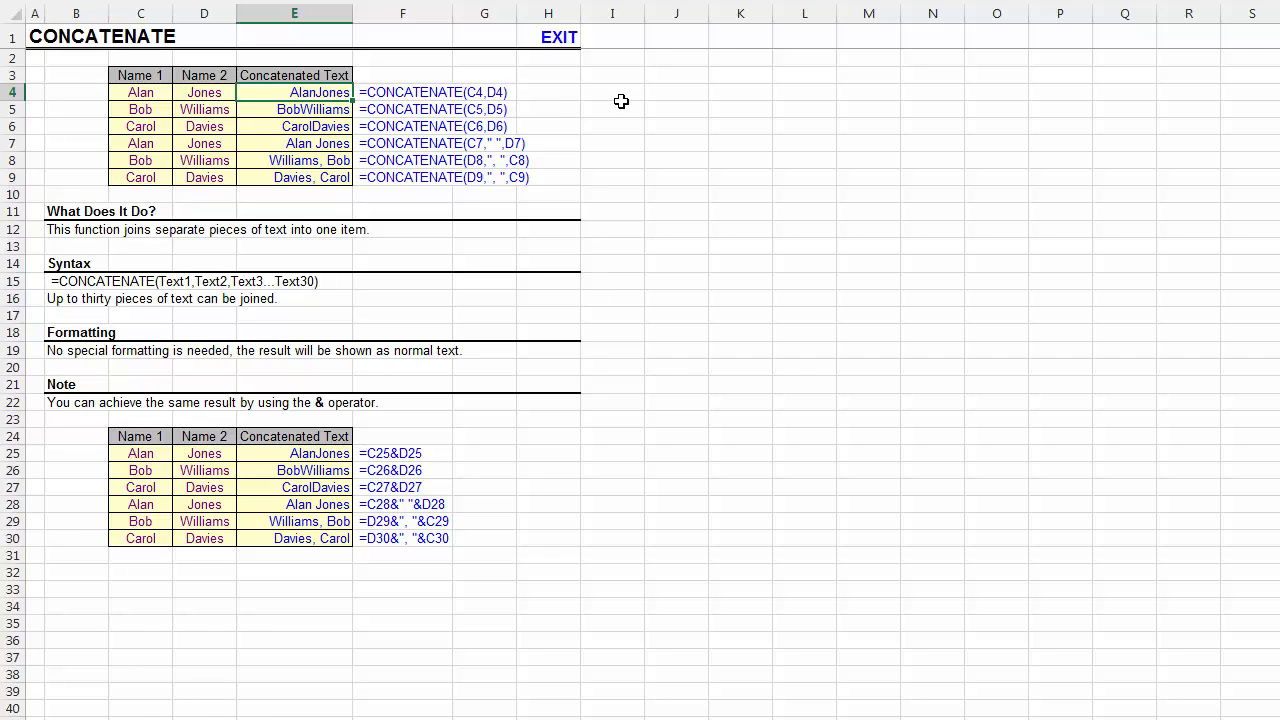
Add the note "Customized information input here" in cell I5 of the CONCATENATE help sheet
{"action": "left_click", "coordinate": [621, 102]}
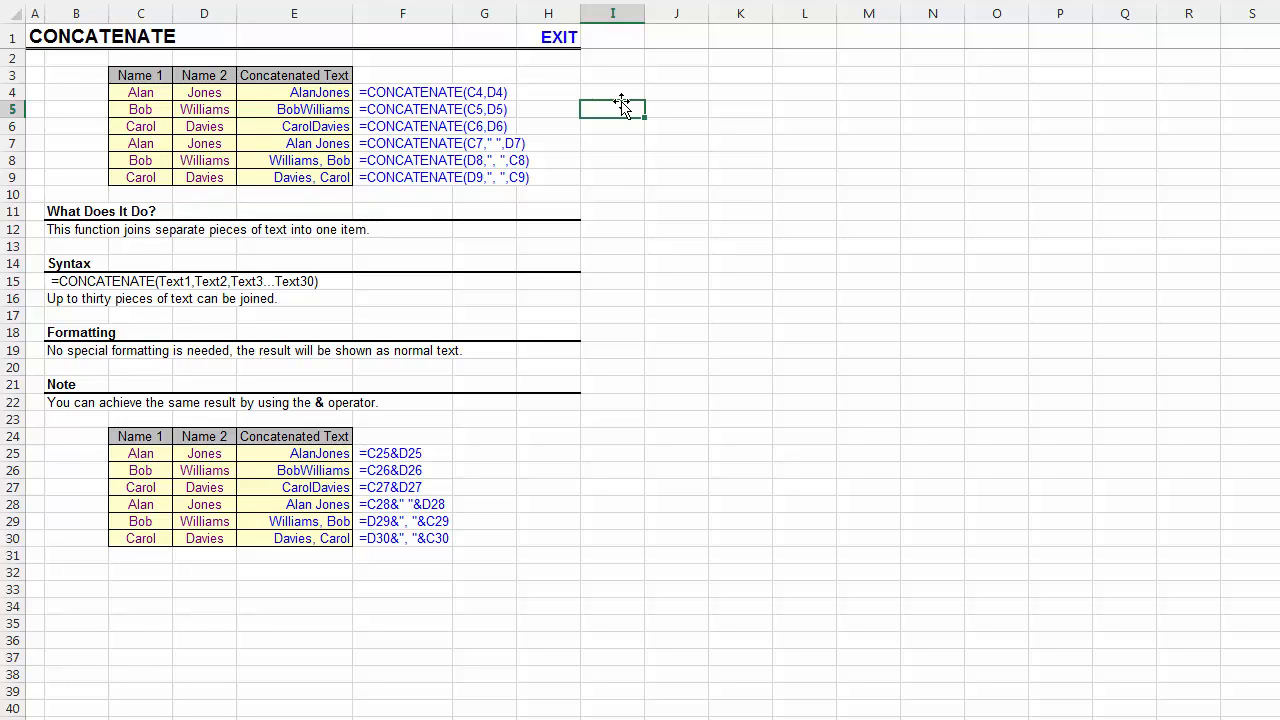
{"action": "type", "text": "Customized information input here"}
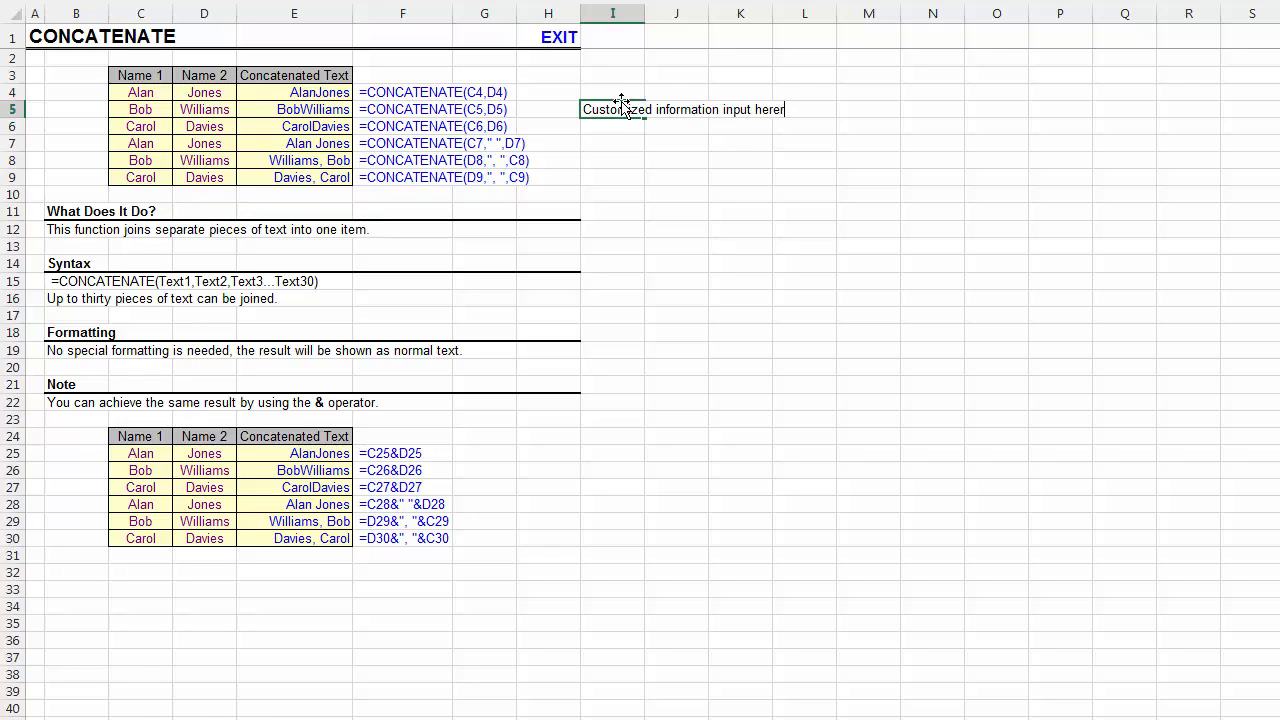
{"action": "key", "text": "Return"}
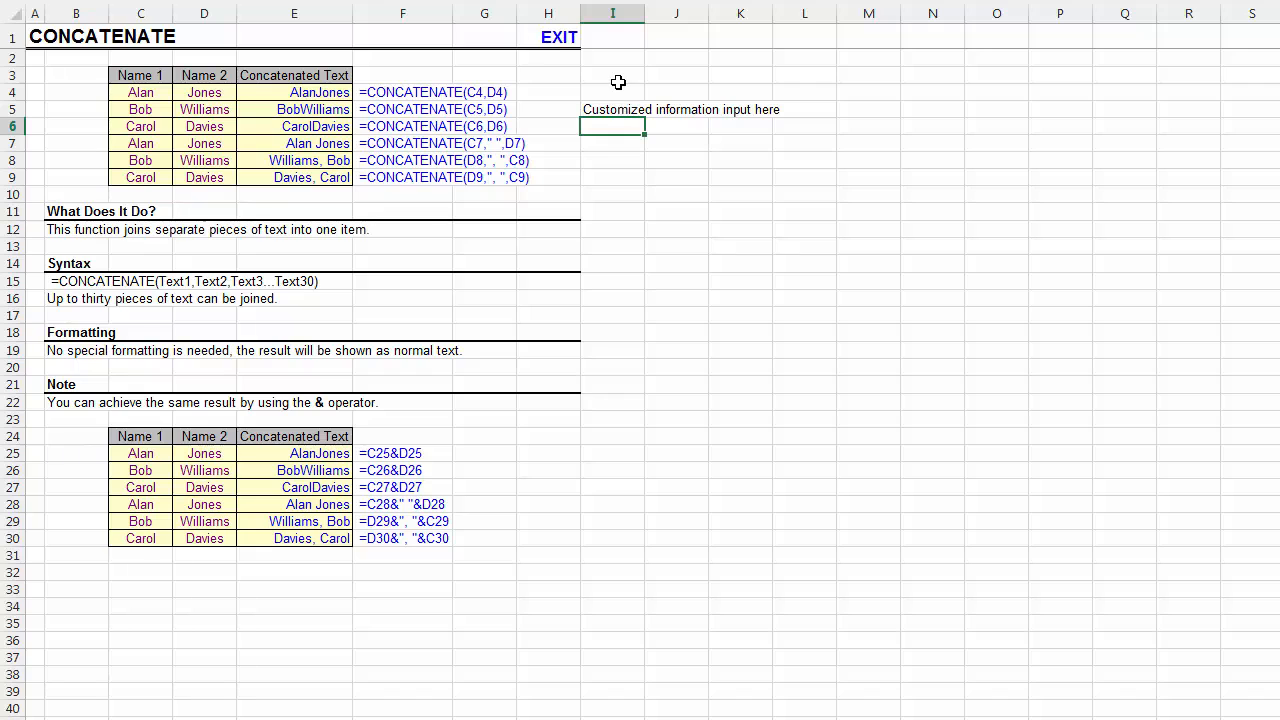
From cell I3, search the ExTool cloud library for "entry" and run ExTool_AddEntryToLocalAppLib
{"action": "left_click", "coordinate": [618, 76]}
{"action": "right_click", "coordinate": [618, 76]}
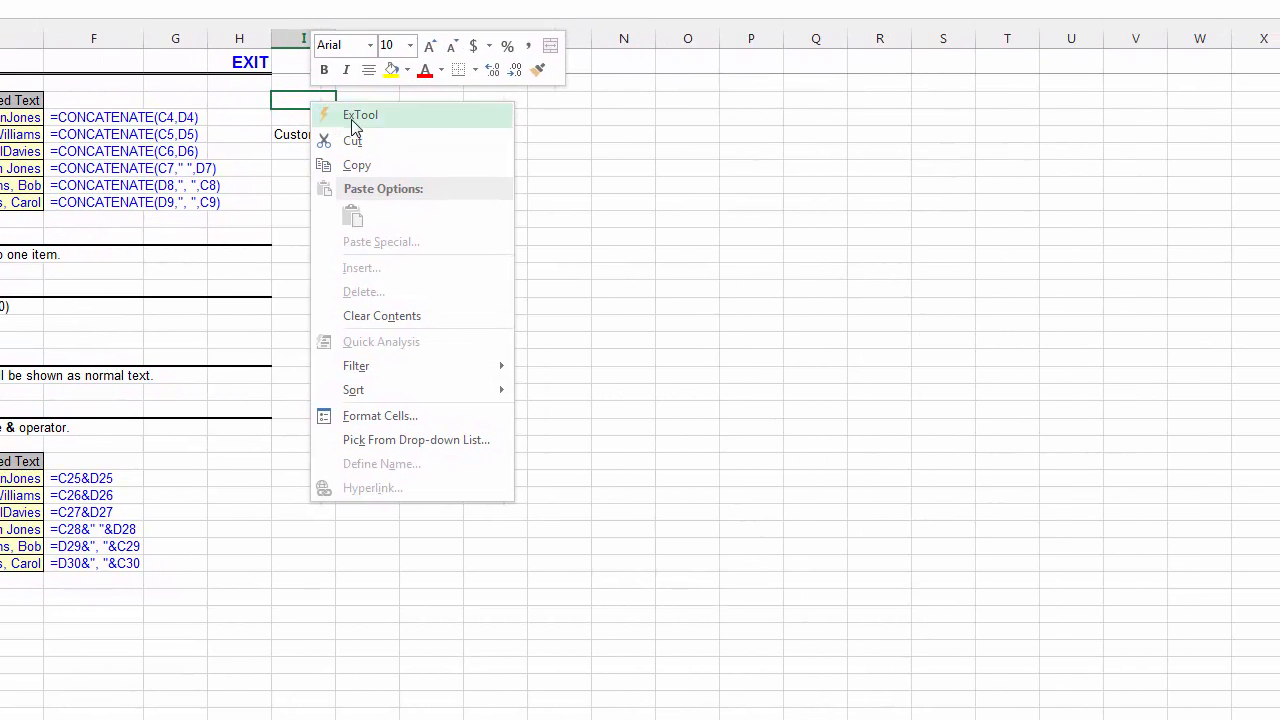
{"action": "left_click", "coordinate": [672, 92]}
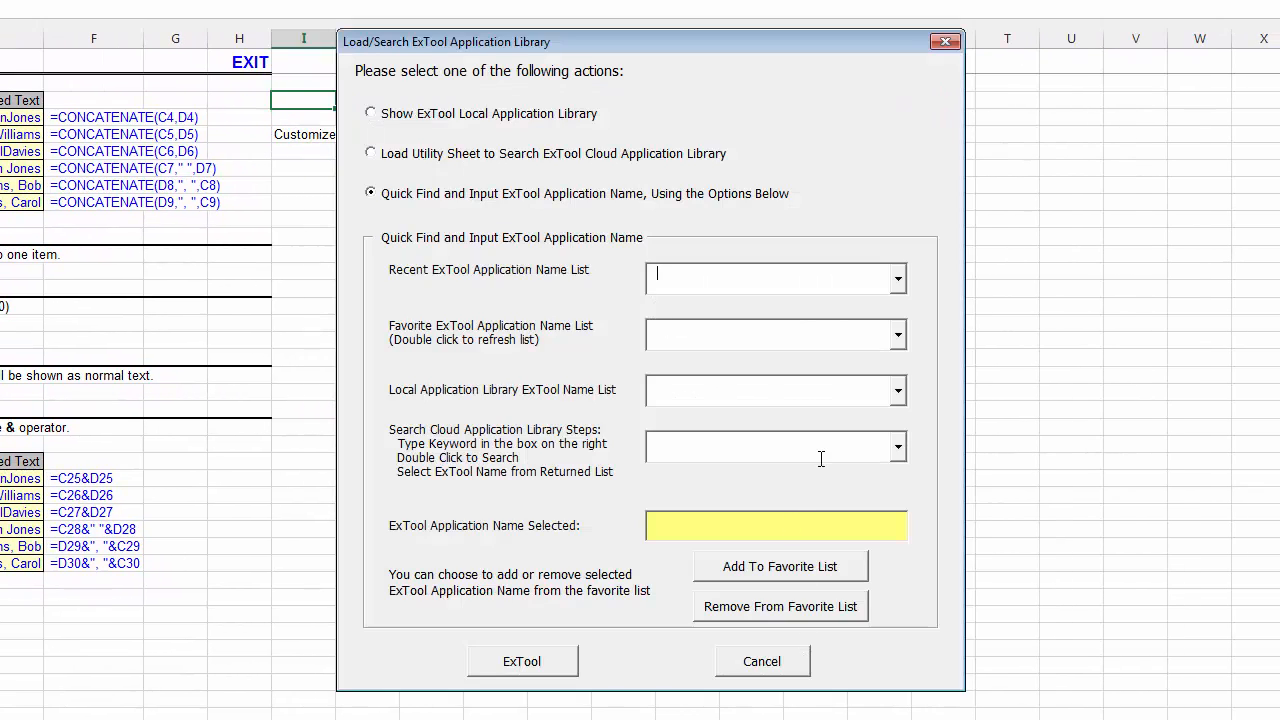
{"action": "type", "text": "entry"}
{"action": "double_click", "coordinate": [860, 442]}
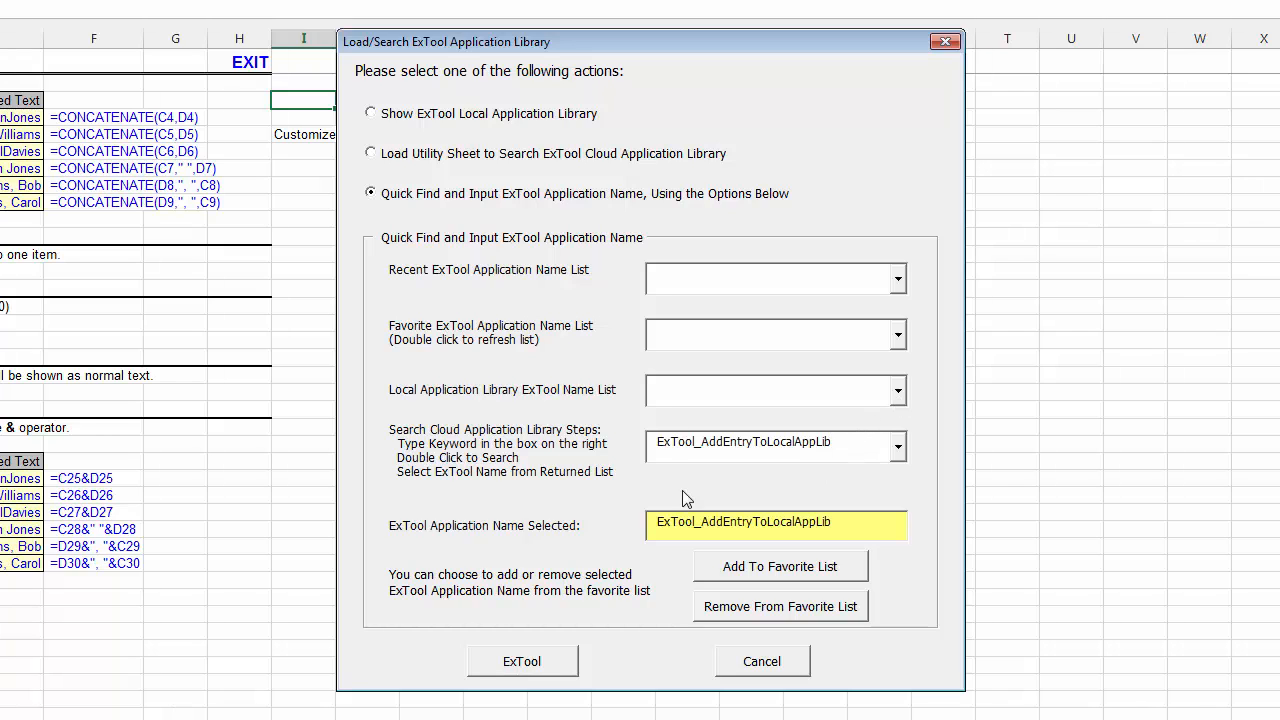
{"action": "left_click", "coordinate": [530, 662]}
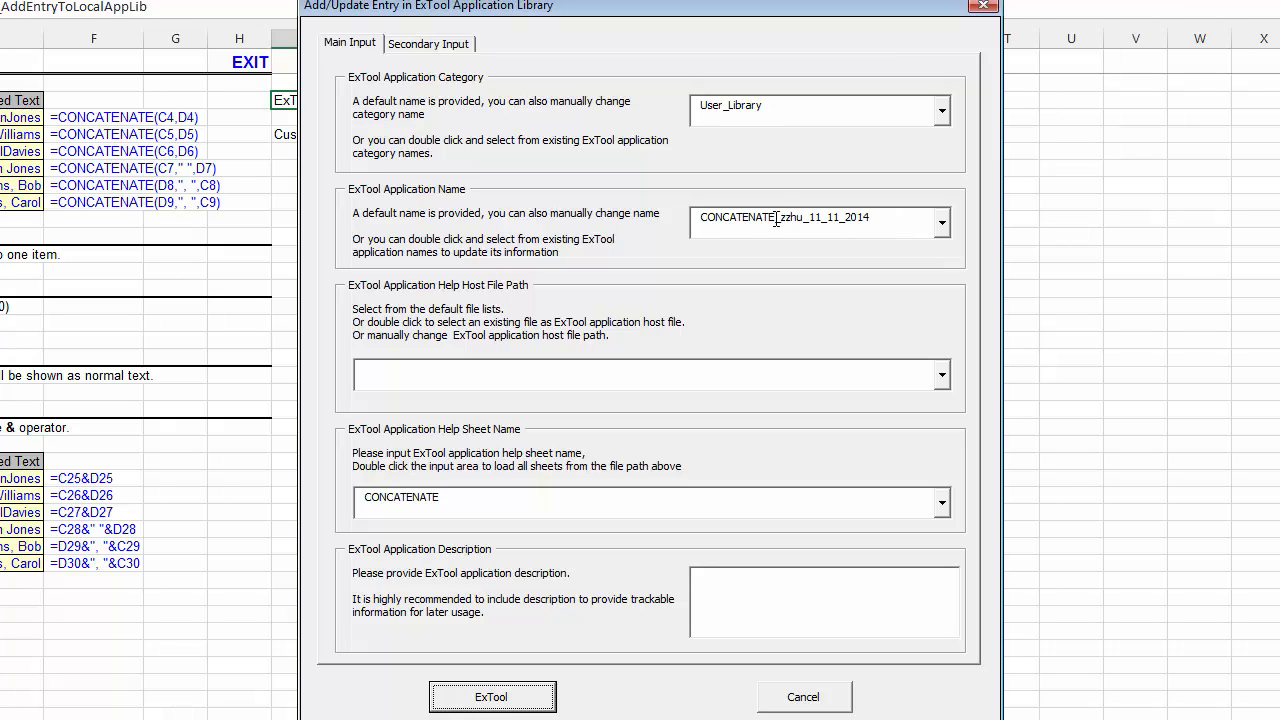
Set the application name to CONCATENATE and the help host file path to C:\ExTool\UserLib\CONCATENATE_11_11_2014.xlsx
{"action": "left_click_drag", "start_coordinate": [776, 219], "coordinate": [887, 222]}
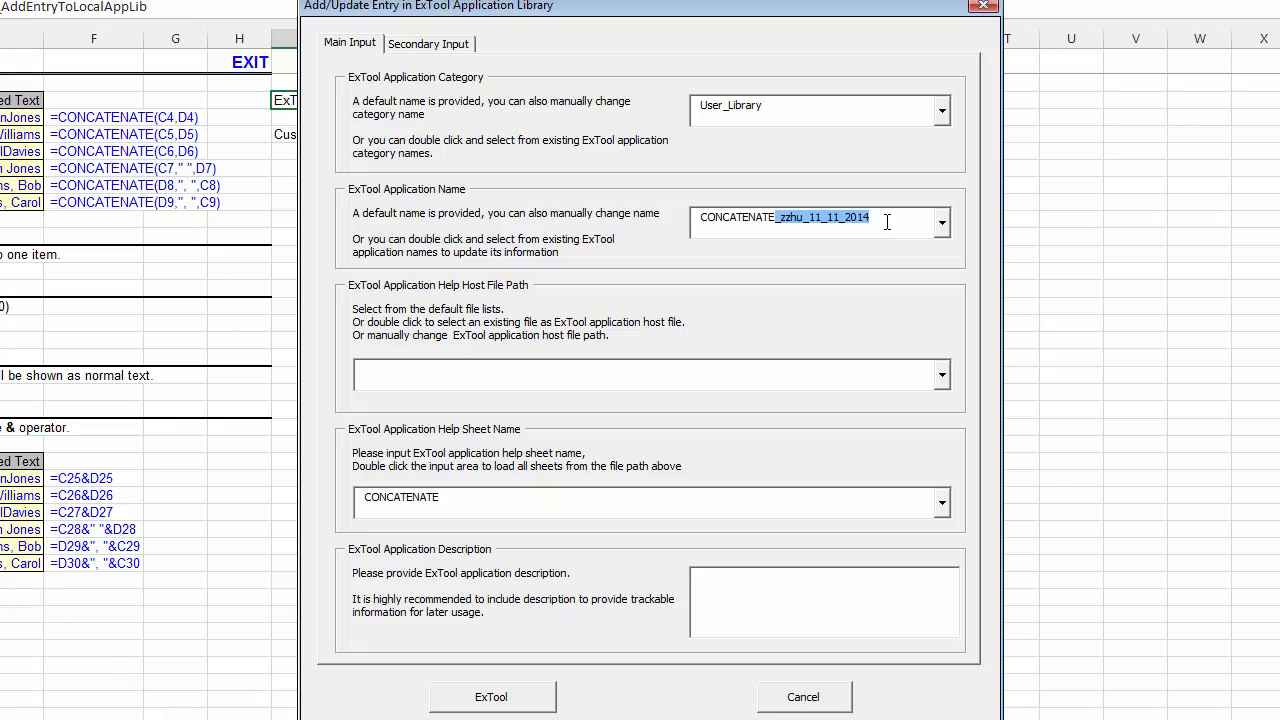
{"action": "key", "text": "BackSpace"}
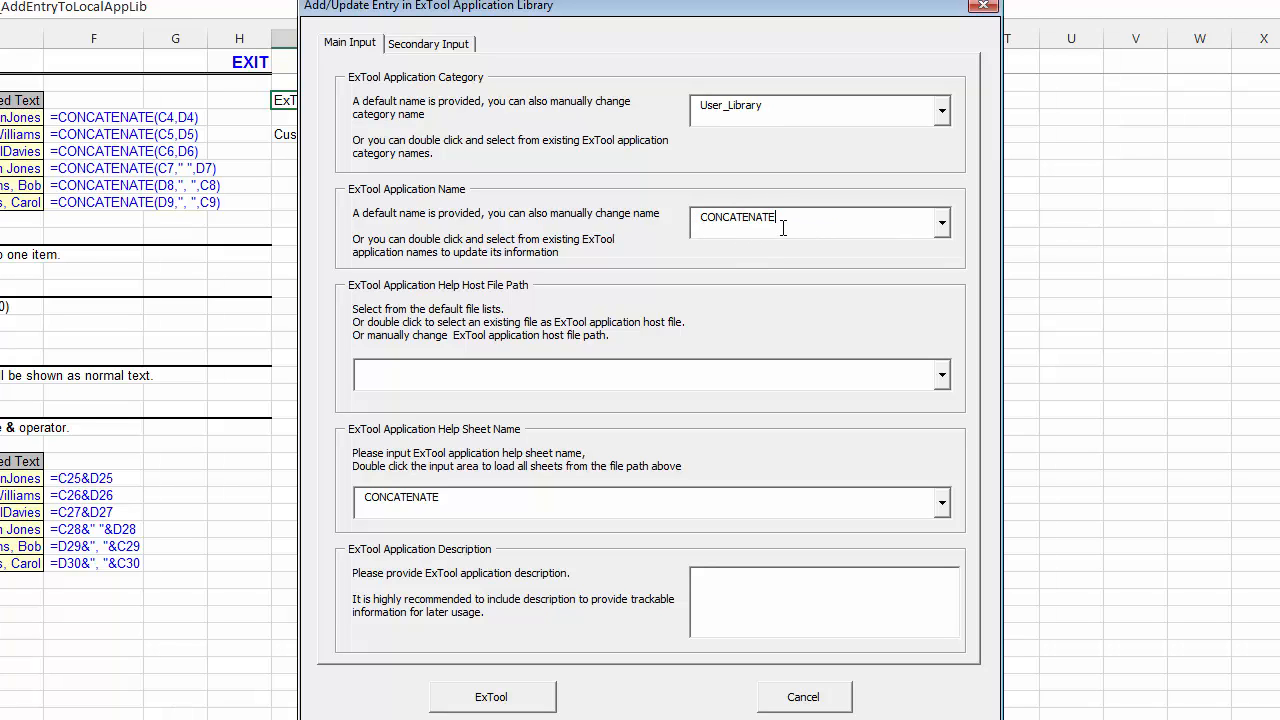
{"action": "left_click", "coordinate": [941, 375]}
{"action": "left_click", "coordinate": [640, 407]}
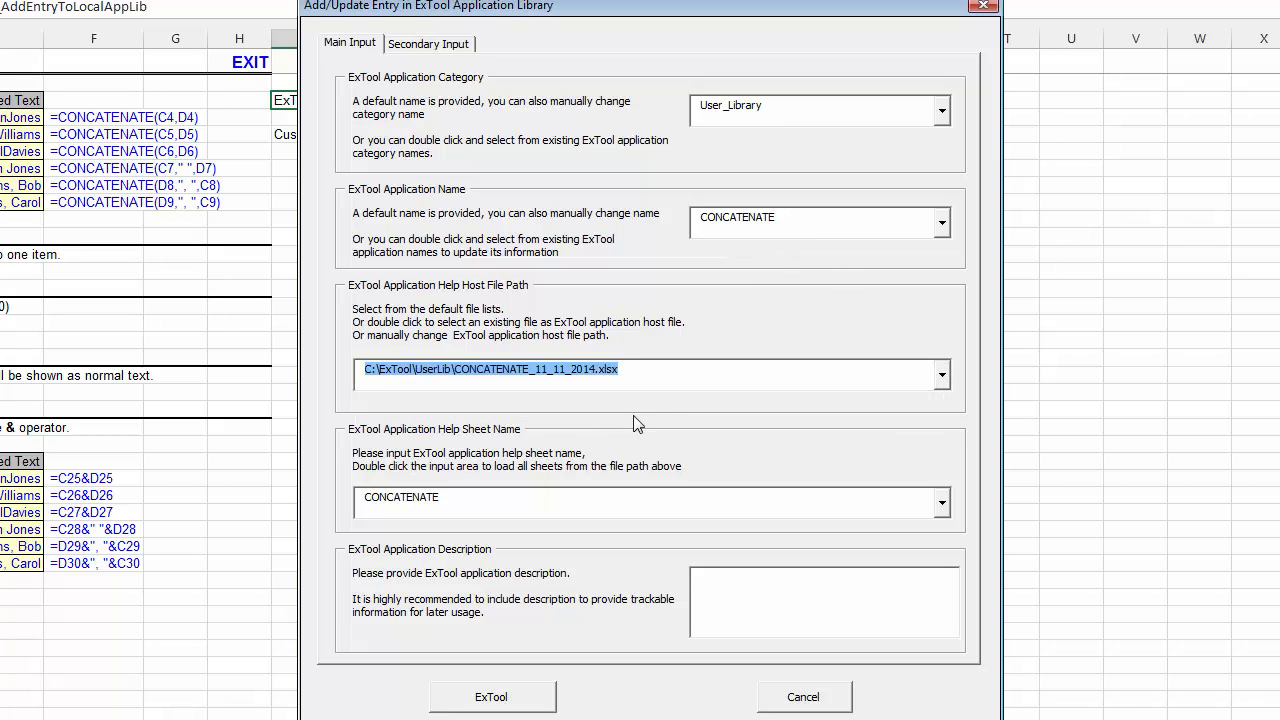
Describe the entry as "Customized Information for Concatenate function" and submit it to the ExTool application library
{"action": "left_click", "coordinate": [748, 597]}
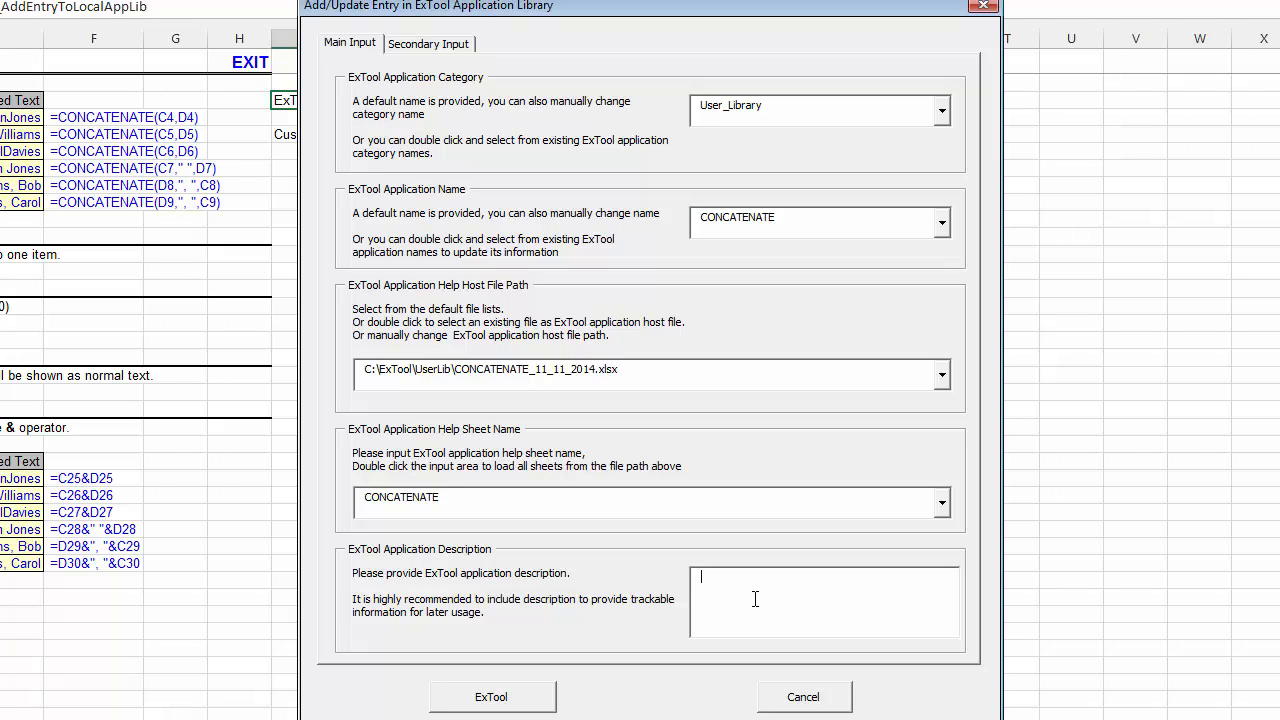
{"action": "type", "text": "Customized Informa"}
{"action": "key", "text": "BackSpace"}
{"action": "type", "text": "mation for Concatenate functio"}
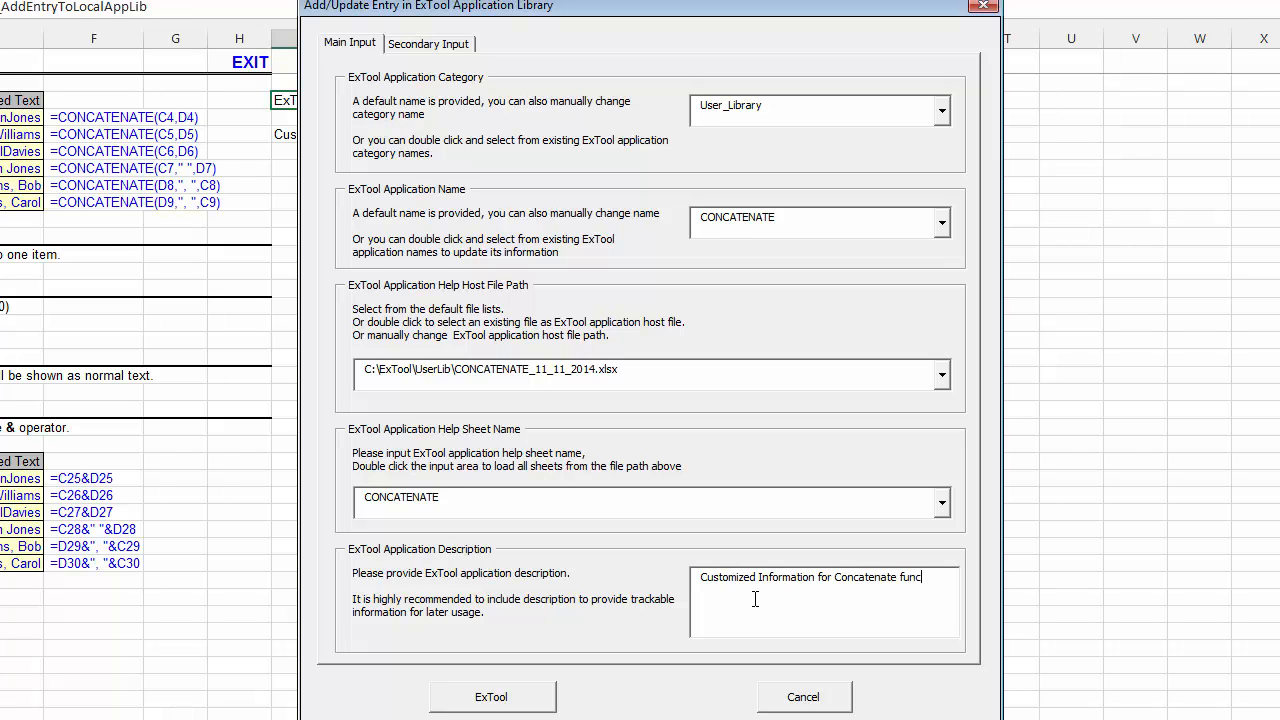
{"action": "type", "text": "n"}
{"action": "left_click", "coordinate": [510, 699]}
{"action": "left_click", "coordinate": [773, 440]}
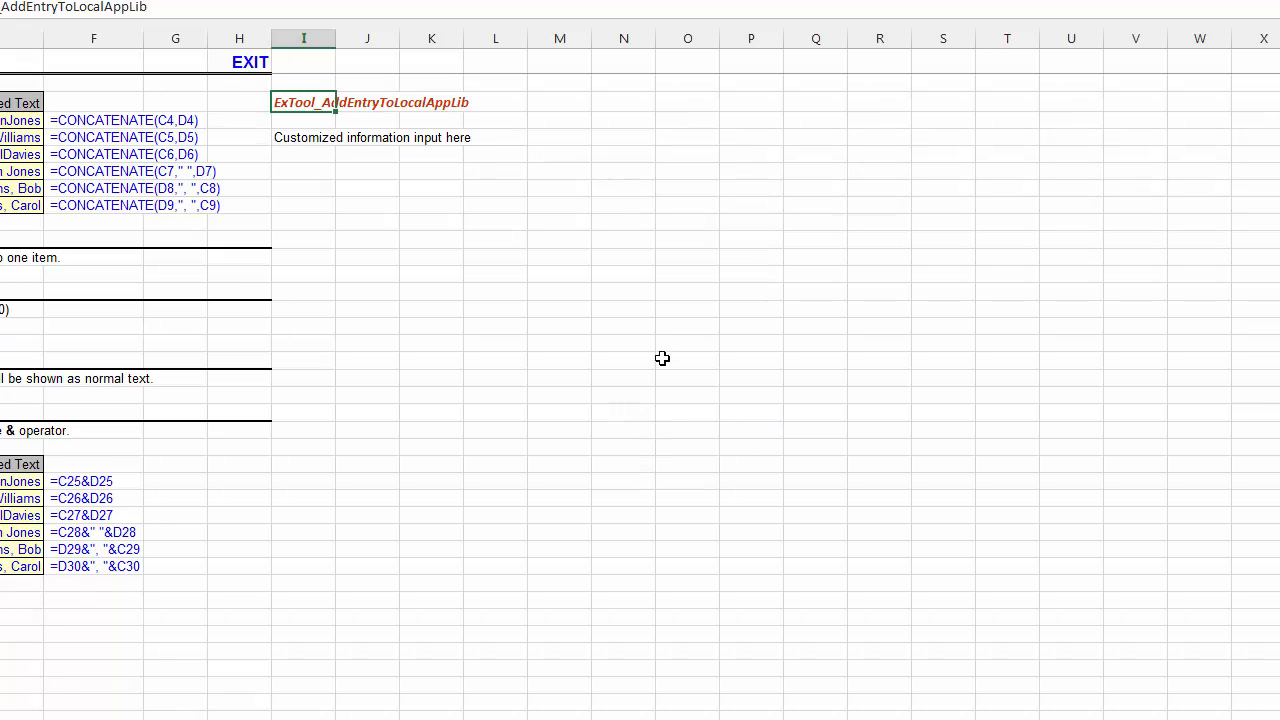
Close the Book18 help workbook without saving its changes
{"action": "key", "text": "ctrl+w"}
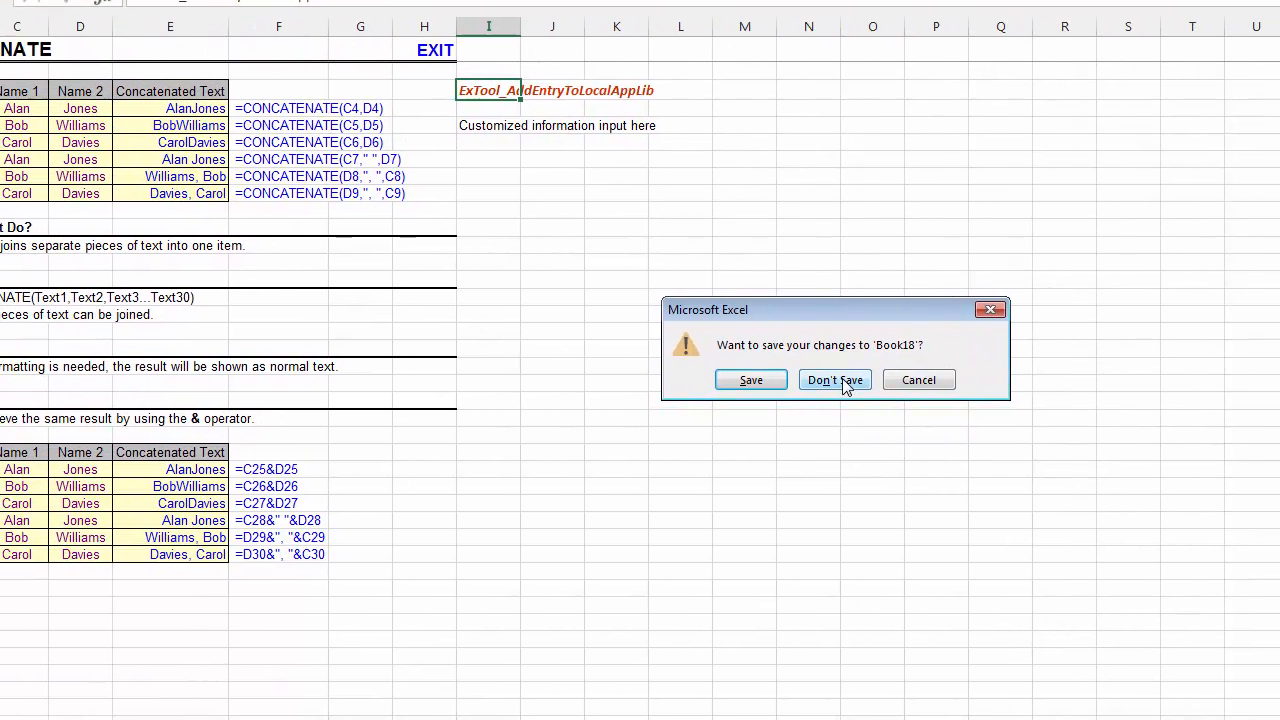
{"action": "left_click", "coordinate": [656, 390]}
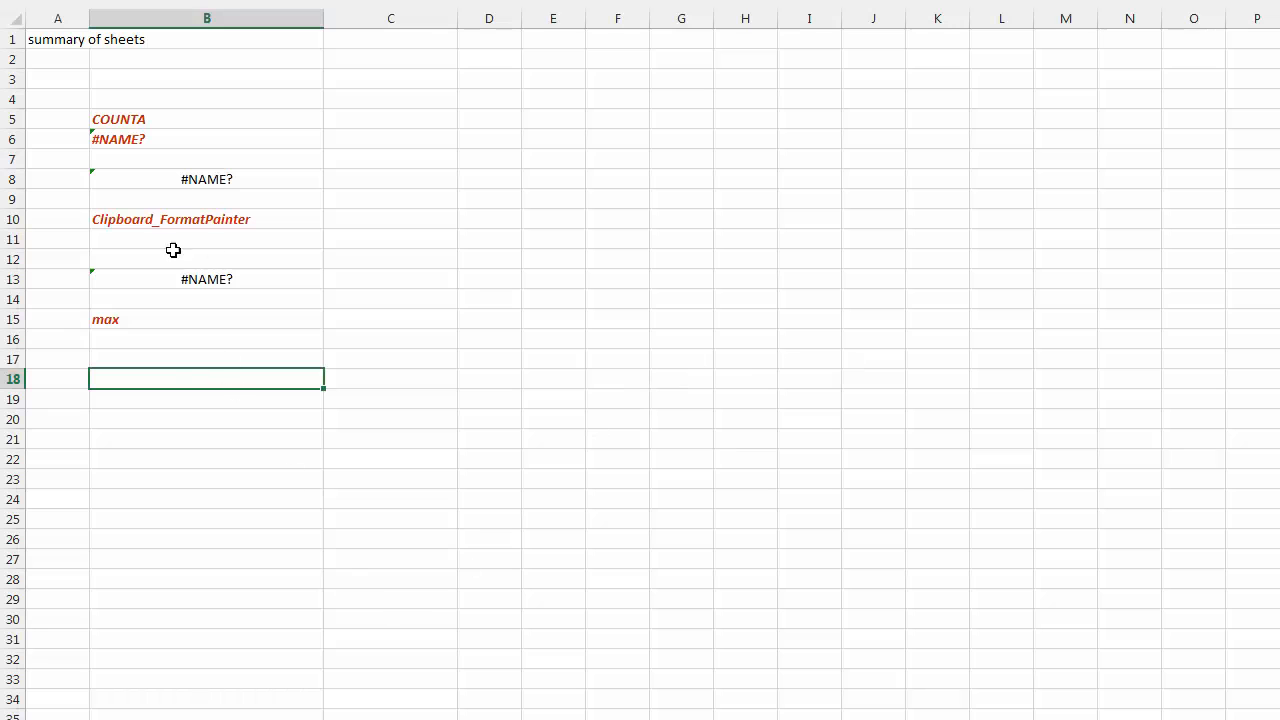
Enter =CONCATENATE in cell B18 without arguments and reselect that cell
{"action": "type", "text": "=con"}
{"action": "key", "text": "Tab"}
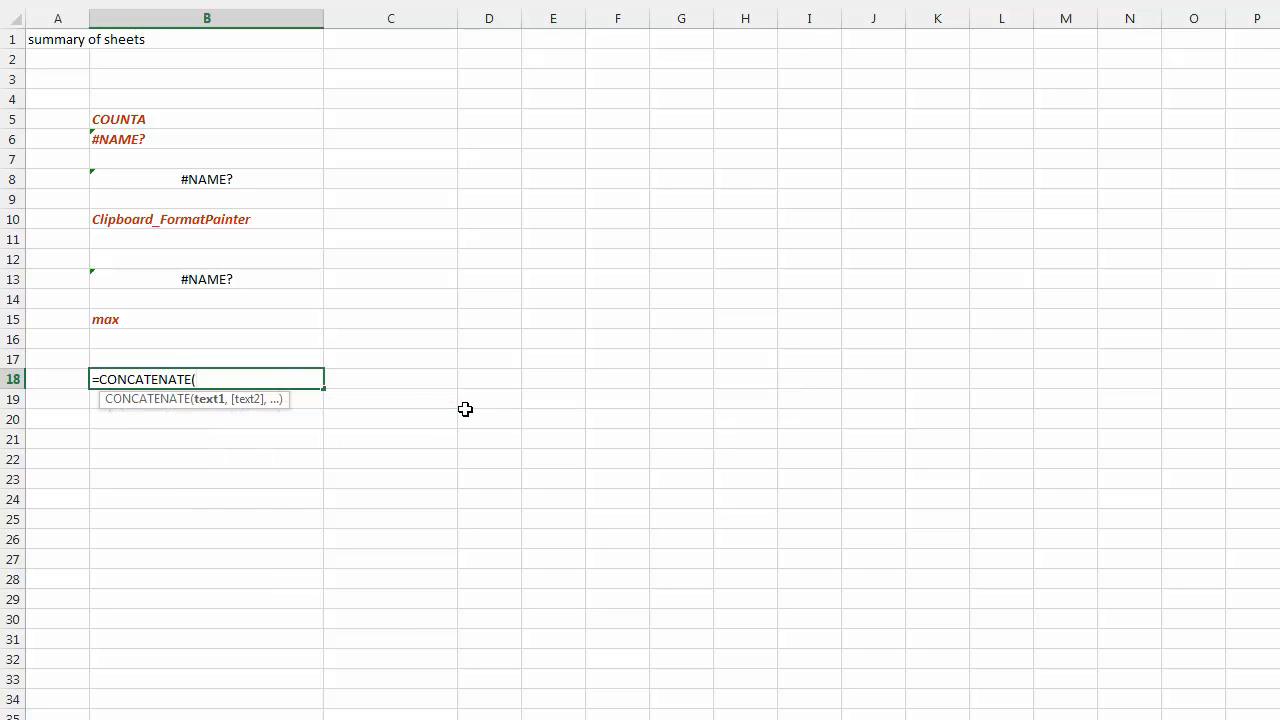
{"action": "key", "text": "Return"}
{"action": "left_click", "coordinate": [295, 375]}
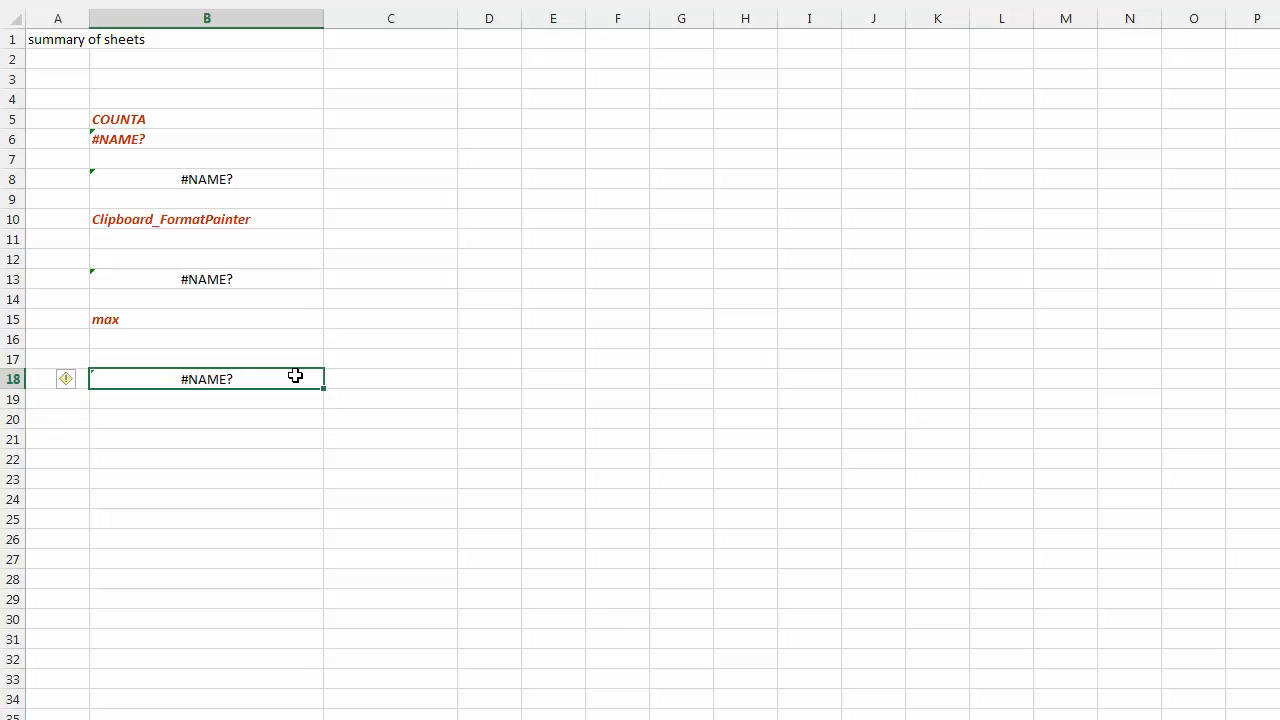
Load the CONCATENATE help sheet from cell B18 with ExTool and review its customized entries in column I
{"action": "right_click", "coordinate": [295, 383]}
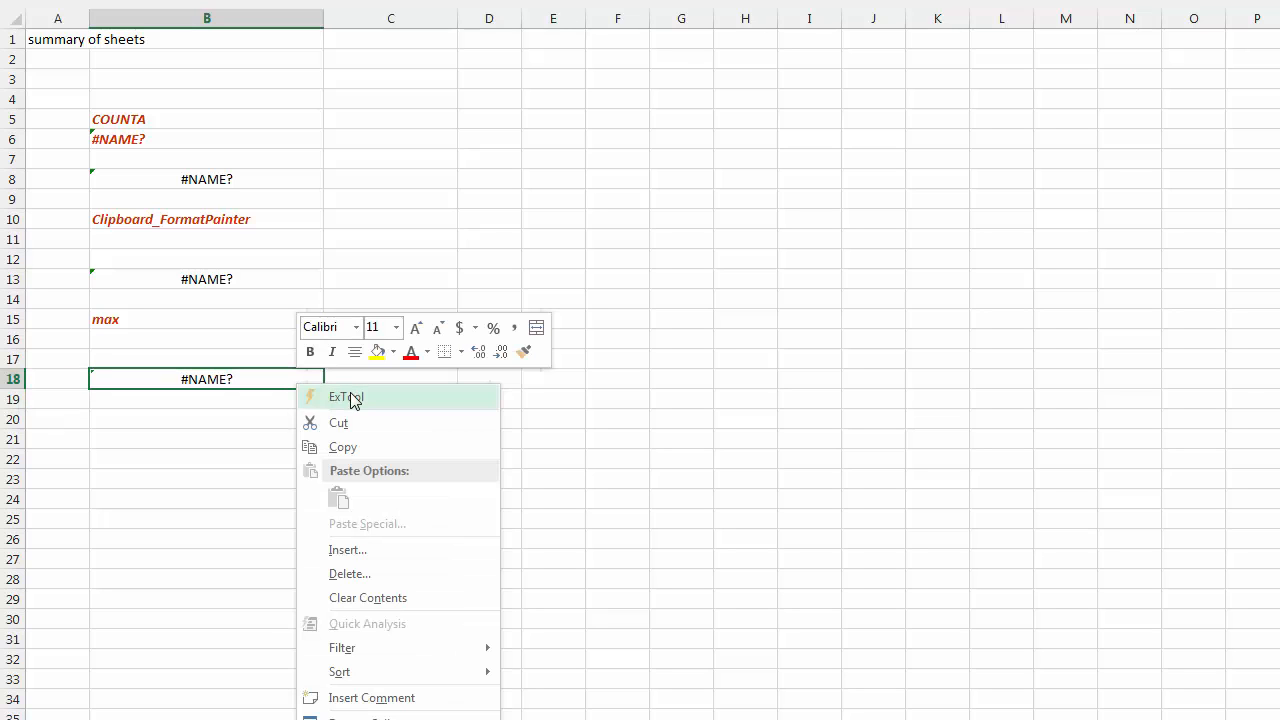
{"action": "left_click", "coordinate": [350, 398]}
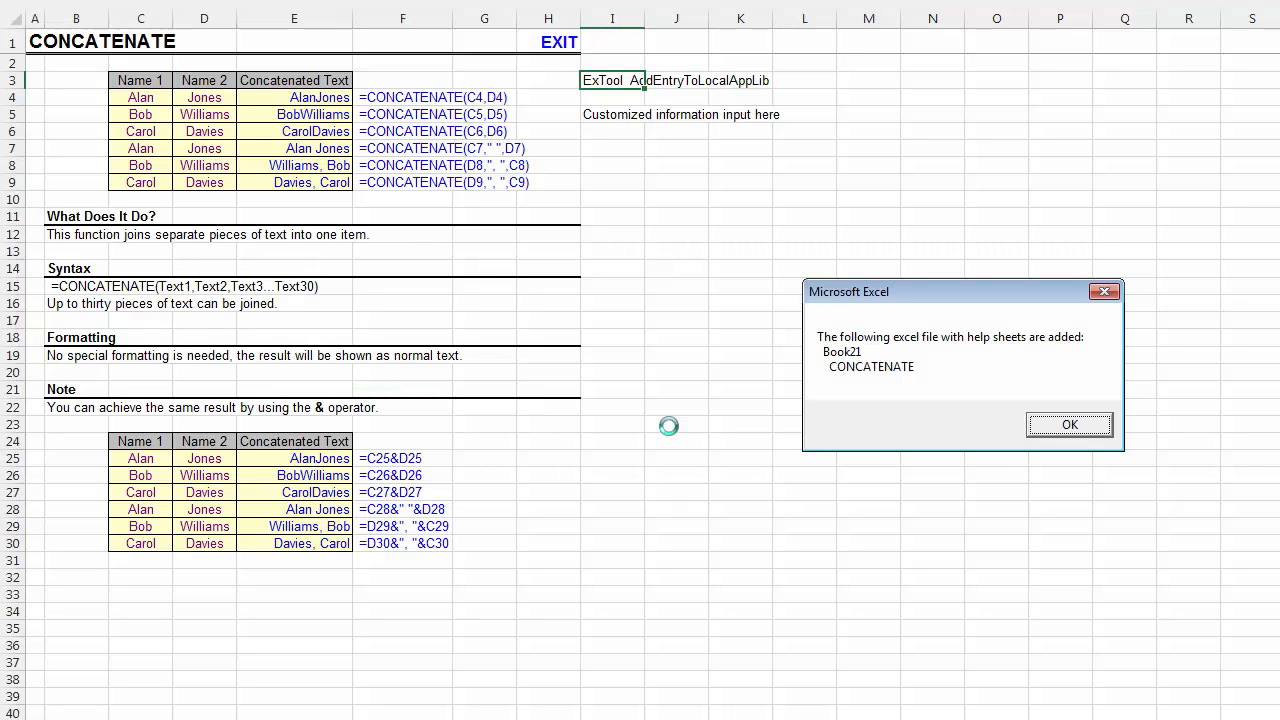
{"action": "left_click", "coordinate": [1066, 425]}
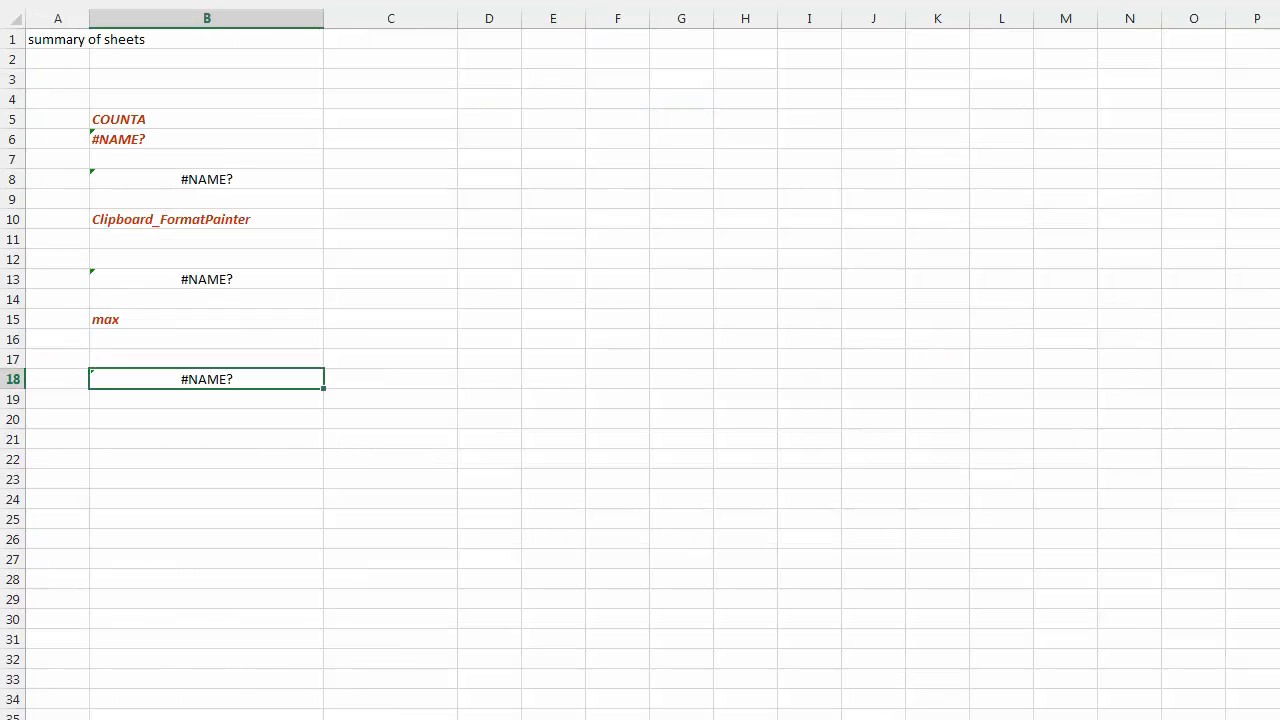
{"action": "left_click", "coordinate": [618, 203]}
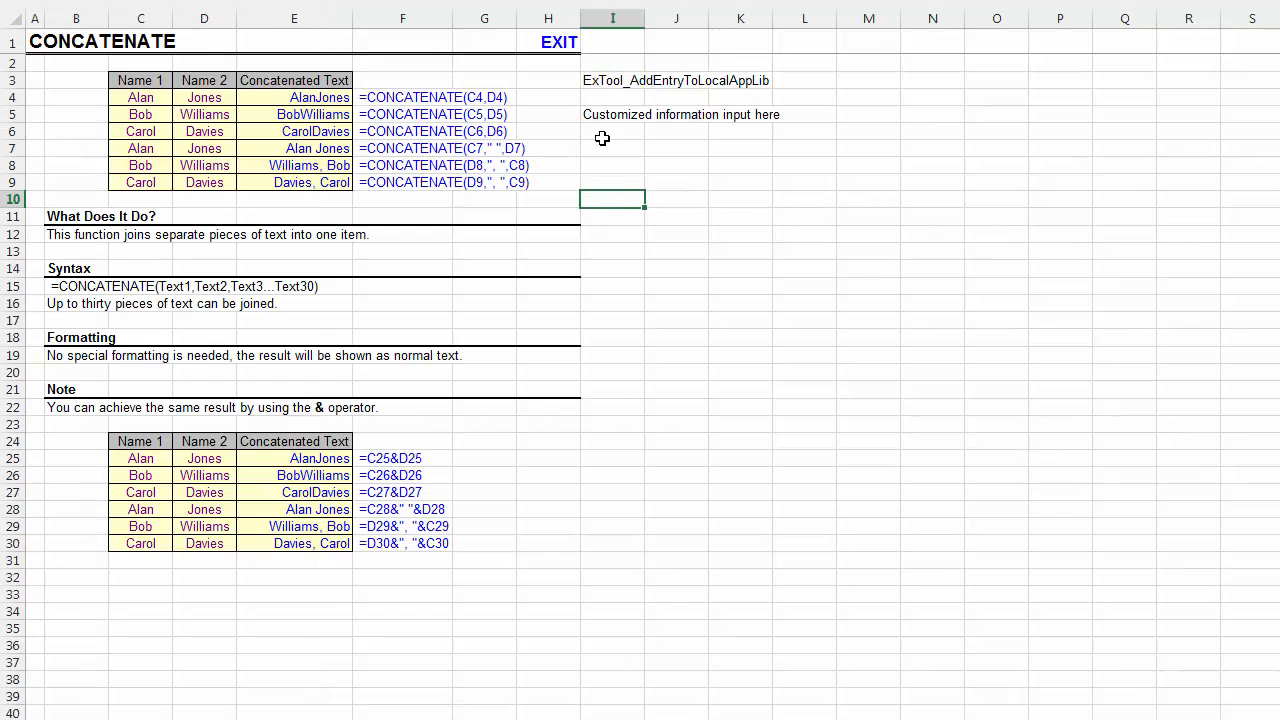
{"action": "left_click_drag", "start_coordinate": [602, 138], "coordinate": [776, 82]}
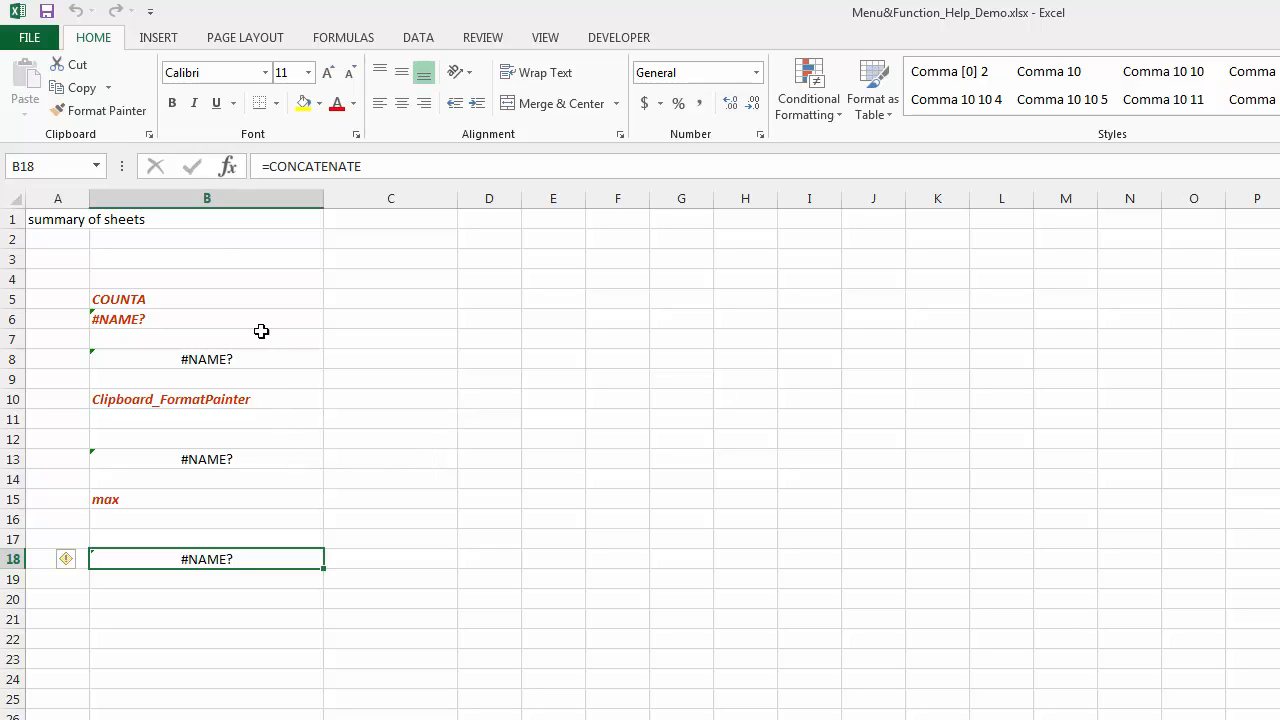
Copy the formatting of cell B18 onto the max cell B15 with Format Painter
{"action": "left_click", "coordinate": [118, 113]}
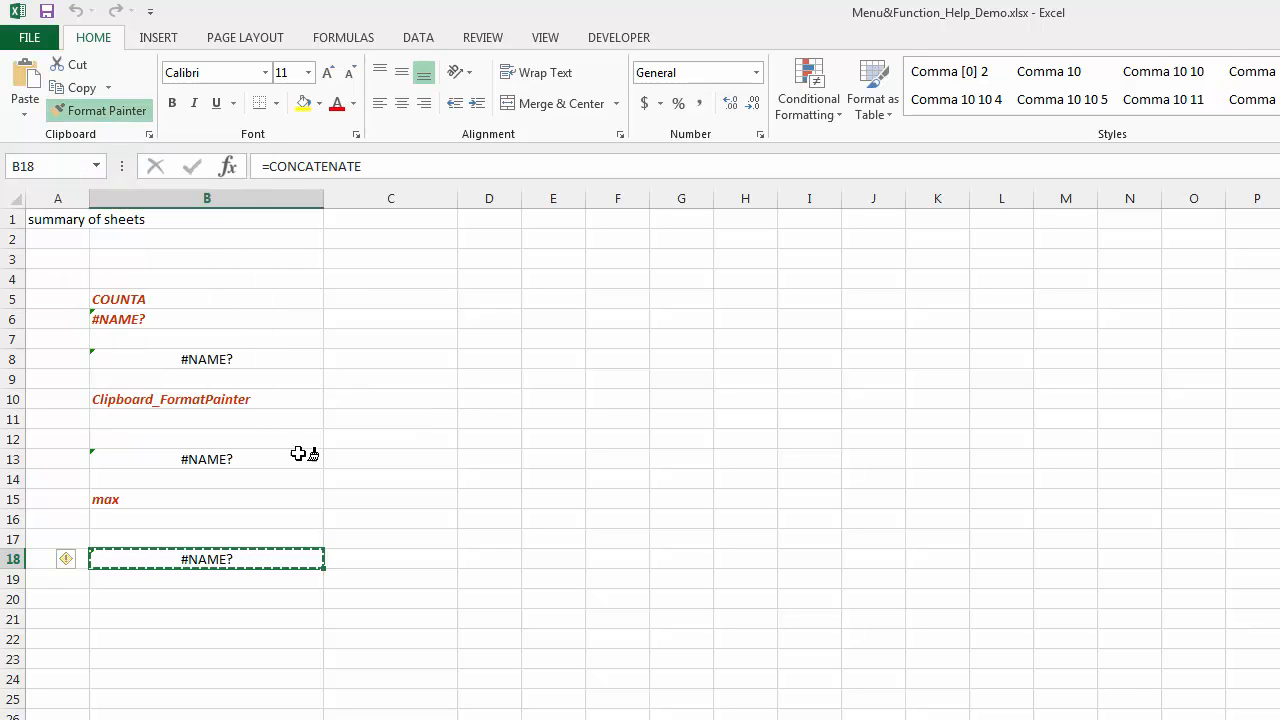
{"action": "left_click", "coordinate": [206, 499]}
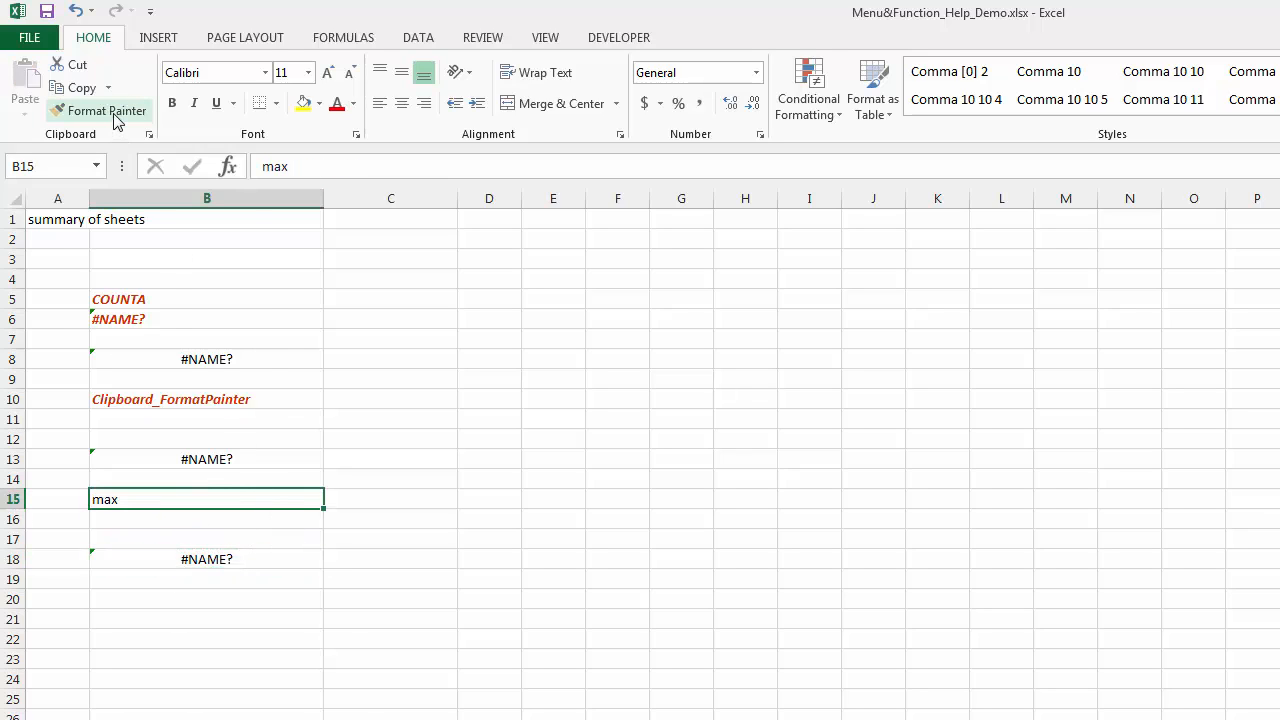
{"action": "left_click", "coordinate": [429, 443]}
Copy the formatting of the COUNTA cell B5 onto cells B13, B15 and B18 with a locked Format Painter
{"action": "left_click", "coordinate": [230, 297]}
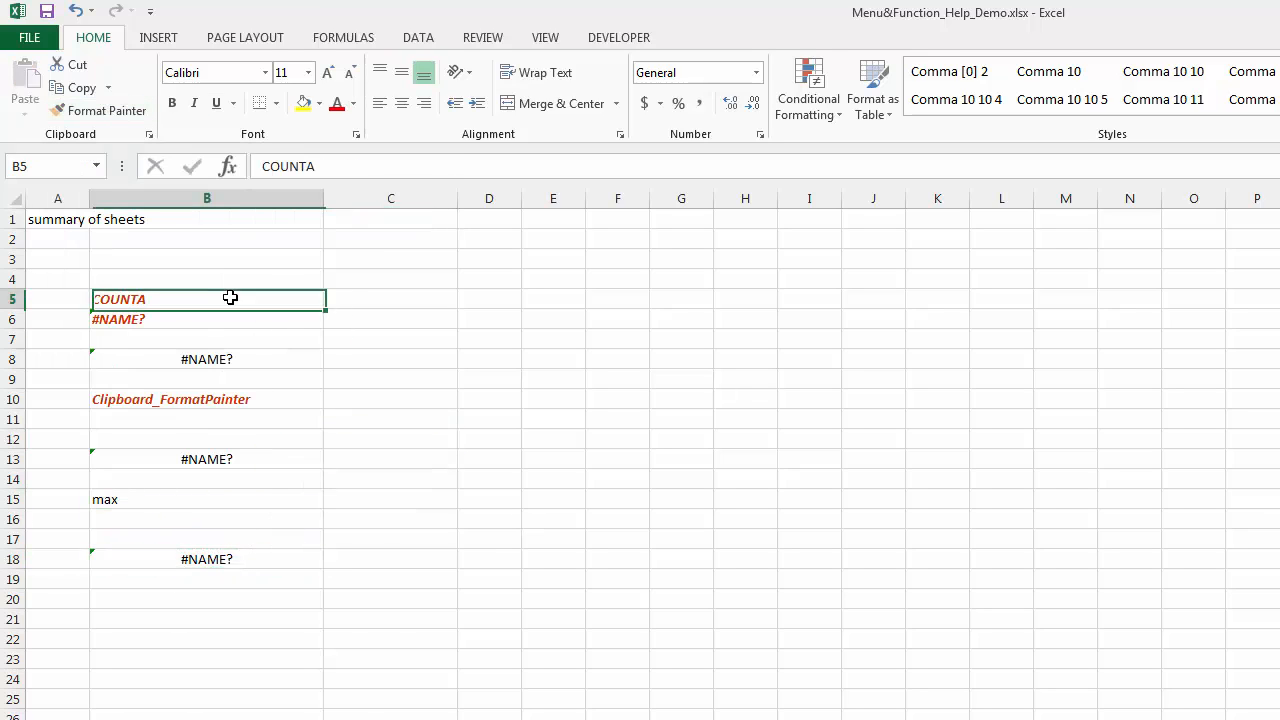
{"action": "left_click", "coordinate": [128, 110]}
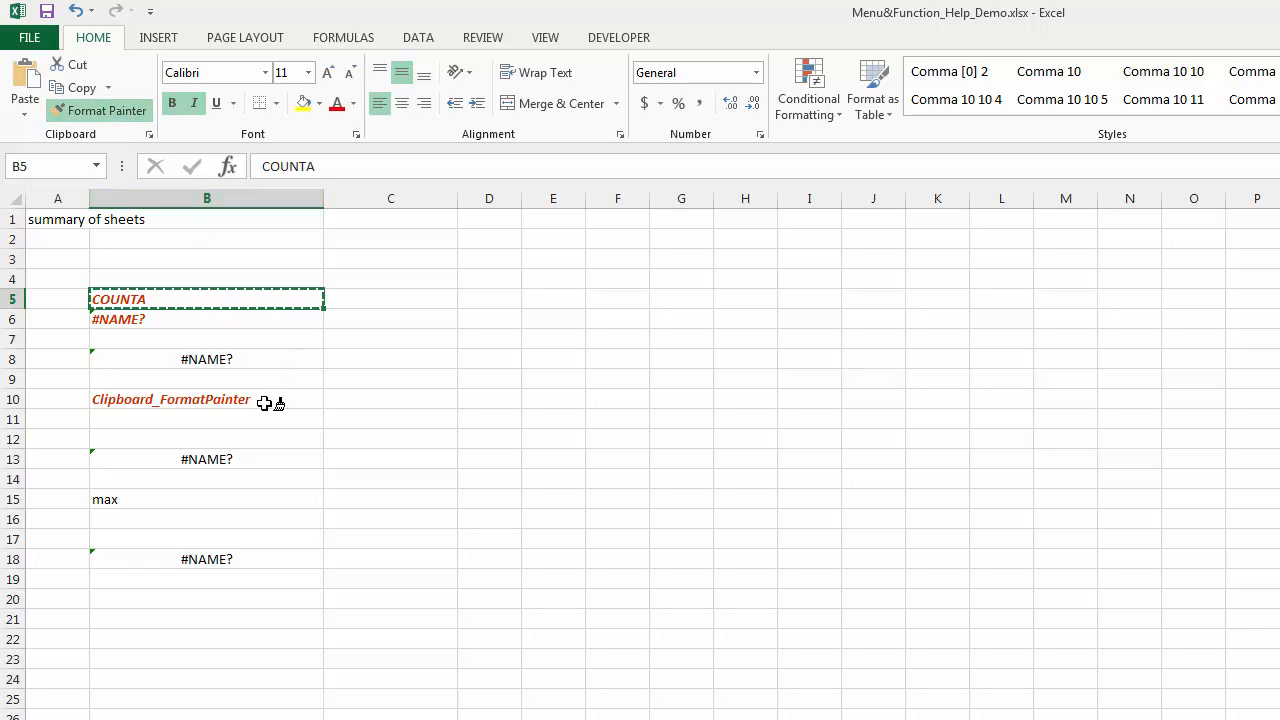
{"action": "left_click", "coordinate": [257, 458]}
{"action": "left_click", "coordinate": [258, 503]}
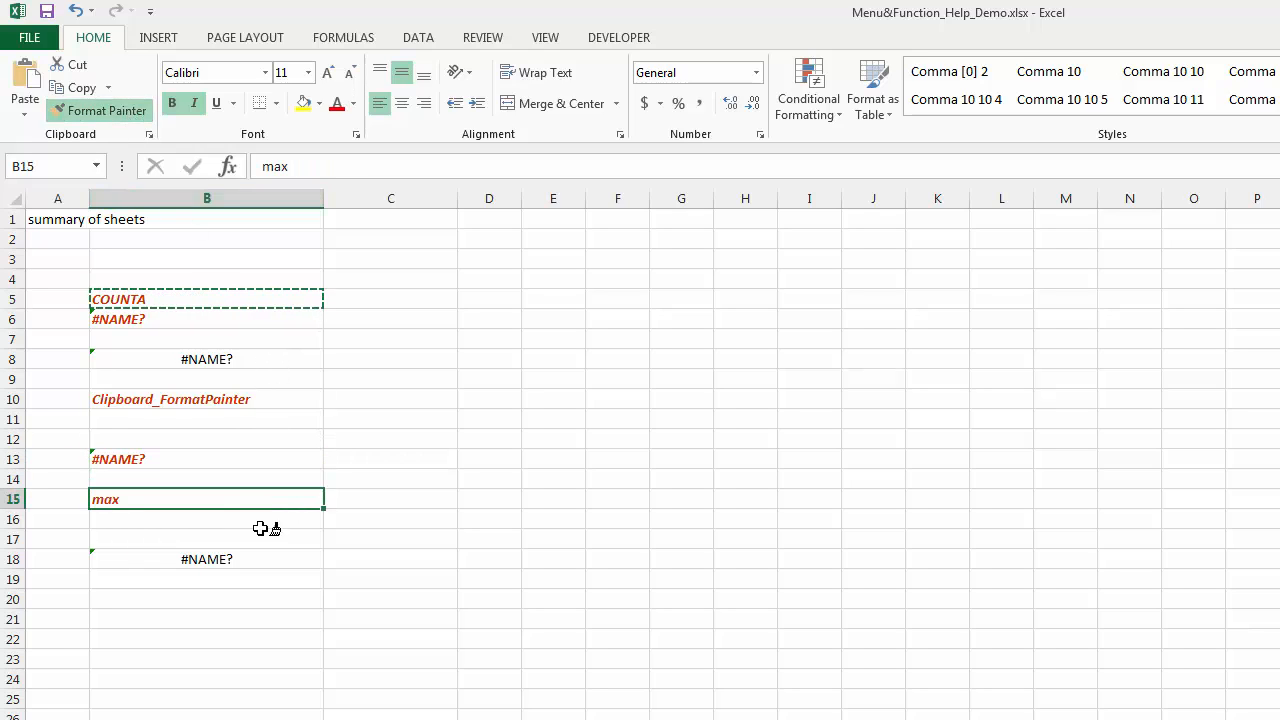
{"action": "left_click", "coordinate": [257, 558]}
{"action": "left_click", "coordinate": [108, 110]}
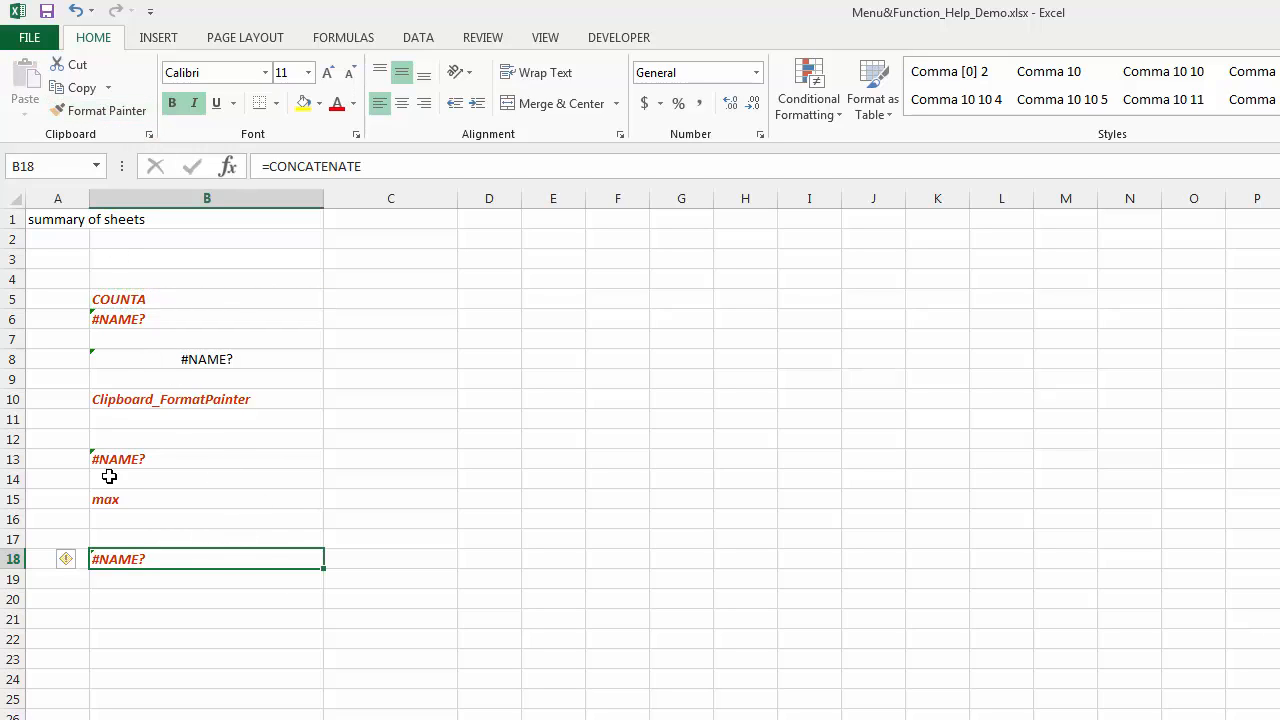
Run ExTool on the Clipboard_FormatPainter entry in cell B10 to load its help sheet
{"action": "left_click", "coordinate": [187, 399], "text": "shift"}
{"action": "left_click", "coordinate": [237, 403]}
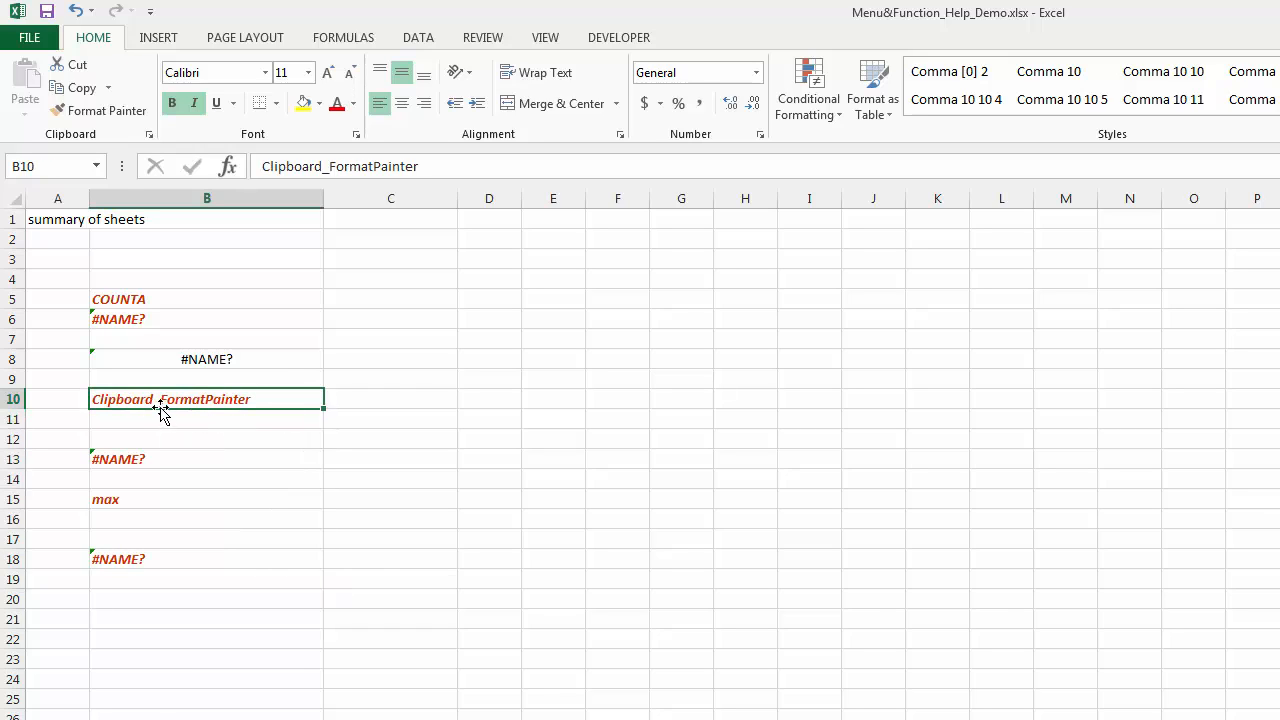
{"action": "right_click", "coordinate": [269, 399]}
{"action": "key", "text": "shift"}
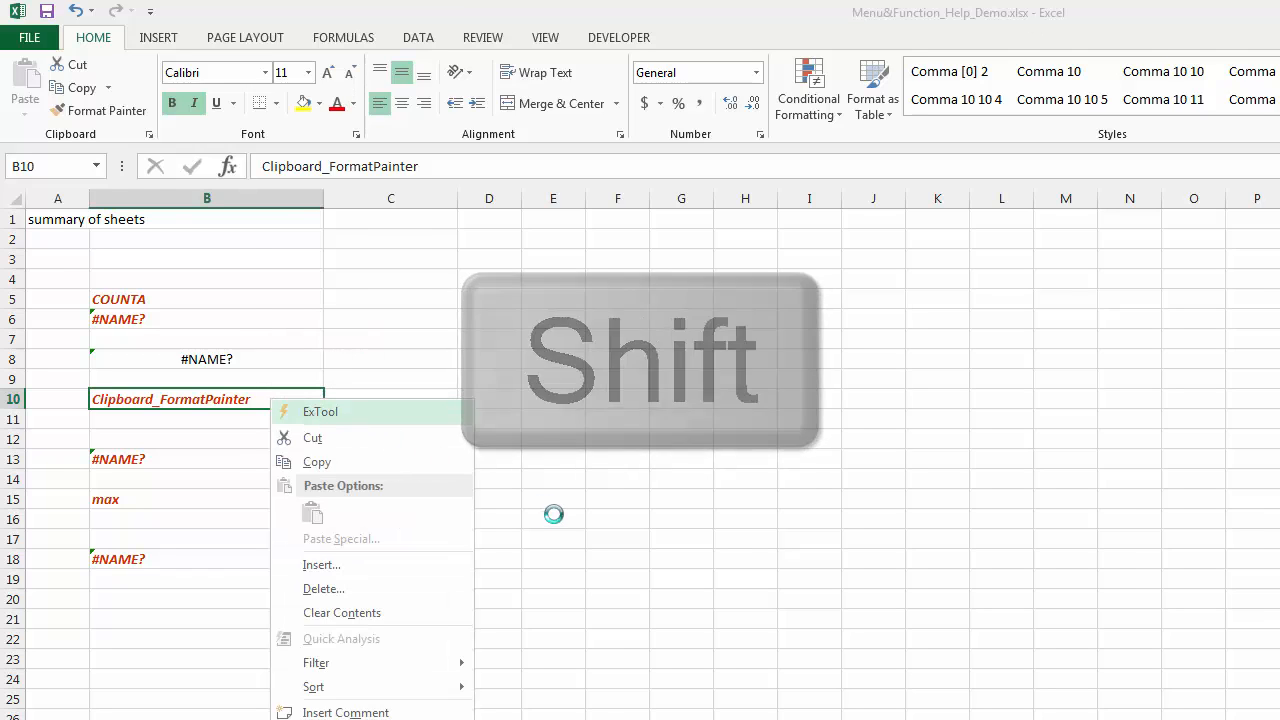
{"action": "left_click", "coordinate": [1060, 612]}
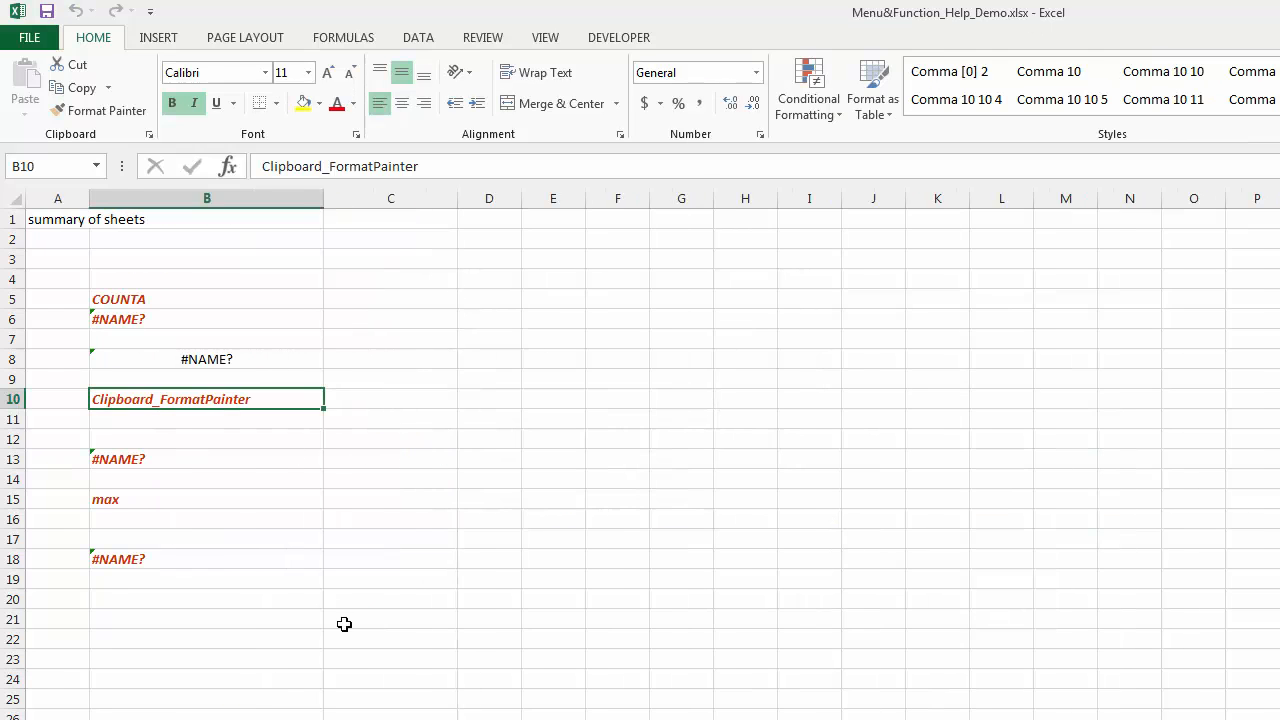
Look over the Format Painter help sheet in Book22 and return to the Menu&Function_Help_Demo workbook
{"action": "key", "text": "alt+Tab"}
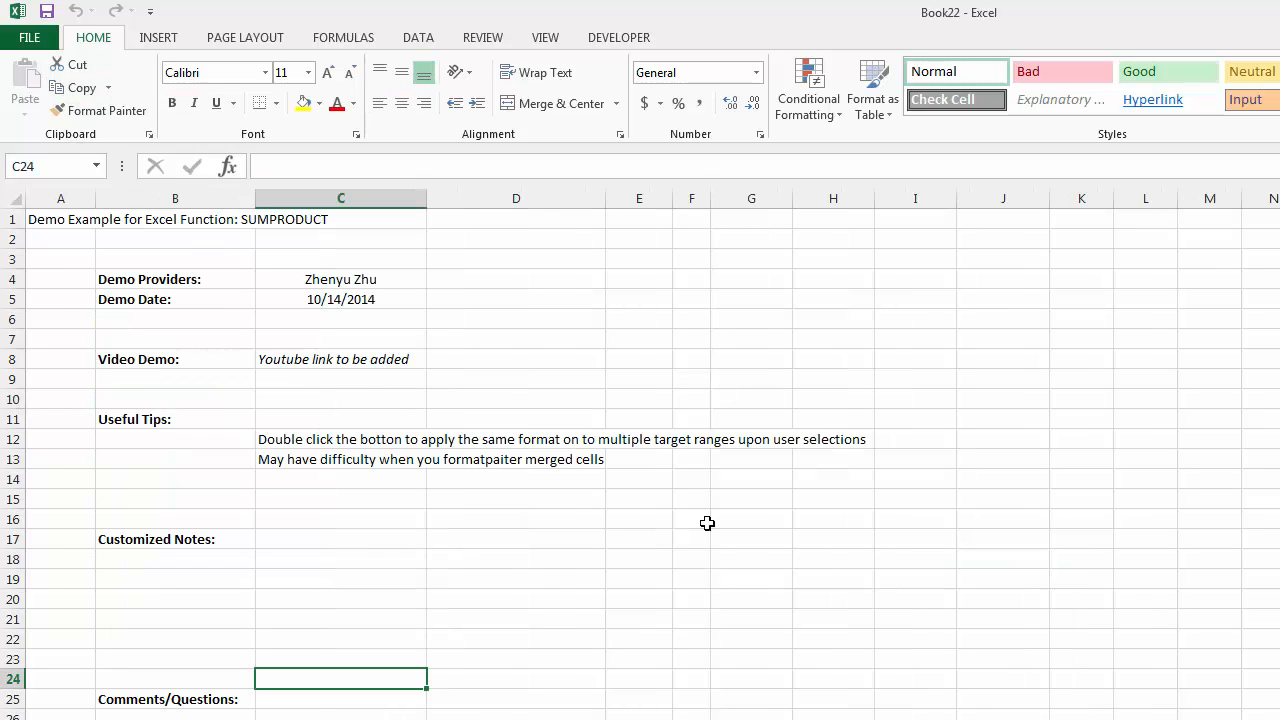
{"action": "left_click", "coordinate": [751, 559]}
{"action": "key", "text": "alt+Tab"}
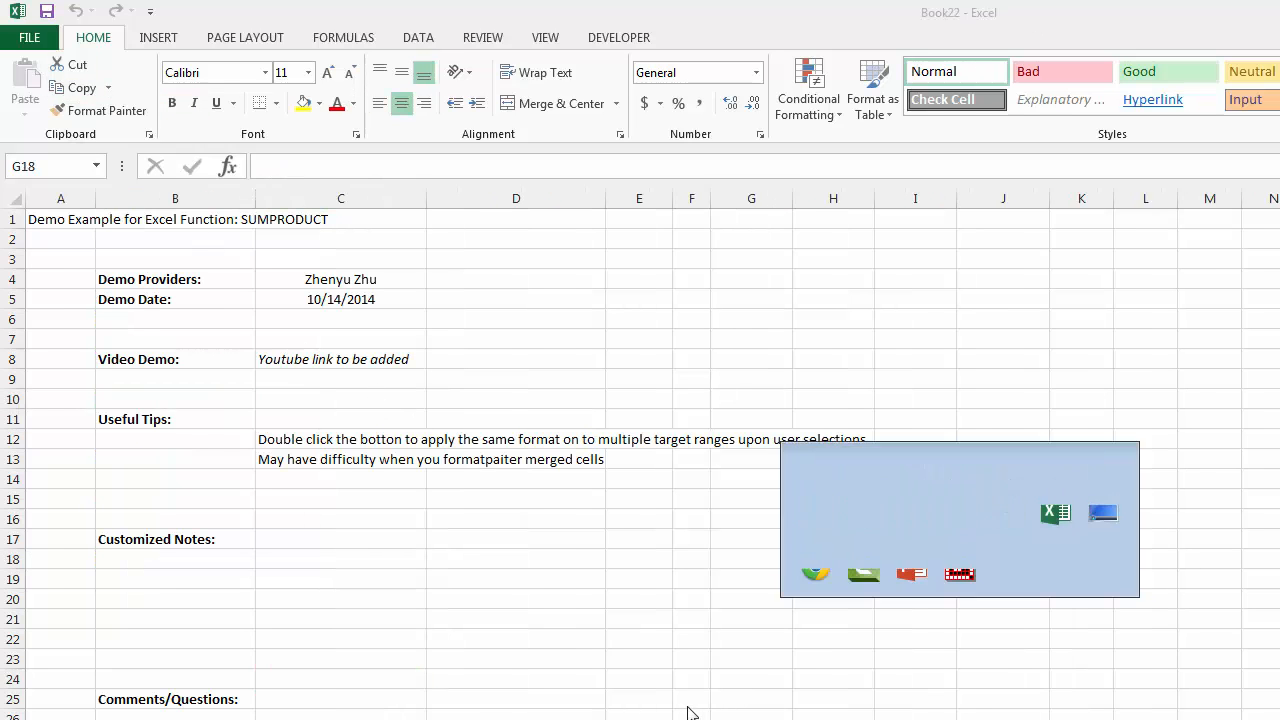
From cell B3, run ExTool_LoadCloudAppLibSearchSht and bring up the loaded cloud library search sheet
{"action": "right_click", "coordinate": [200, 256]}
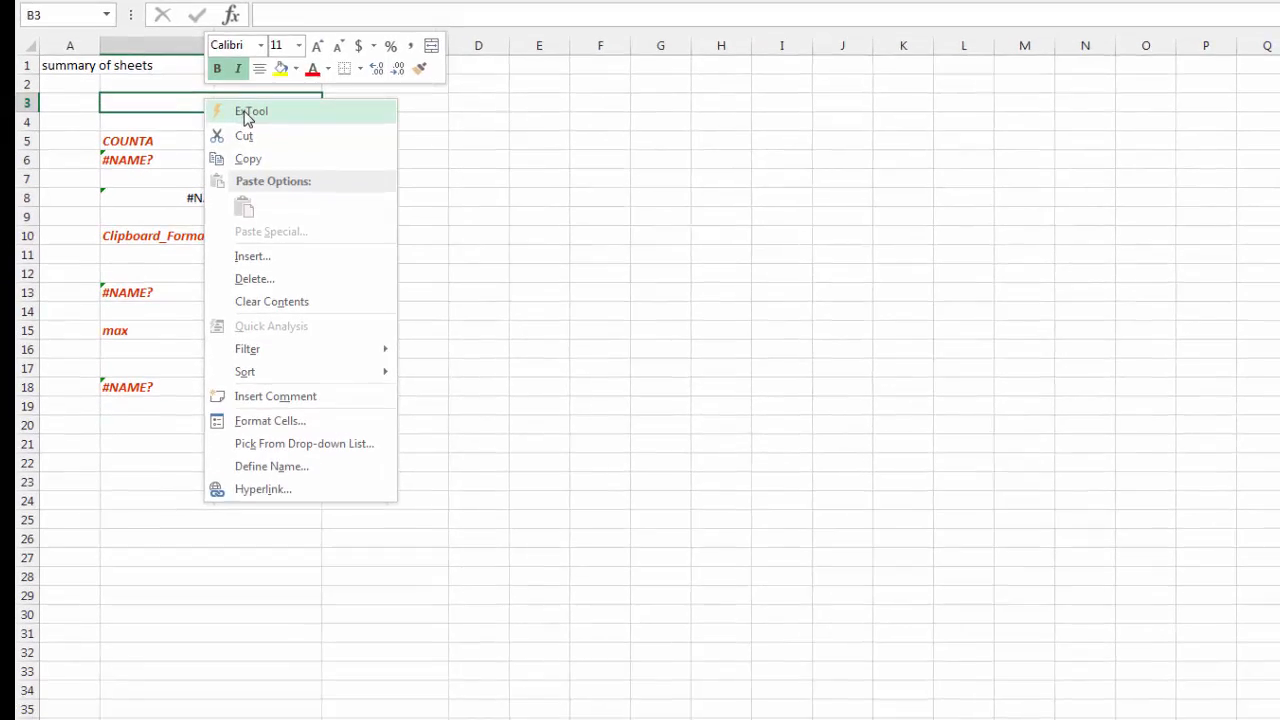
{"action": "left_click", "coordinate": [243, 270]}
{"action": "left_click", "coordinate": [808, 621]}
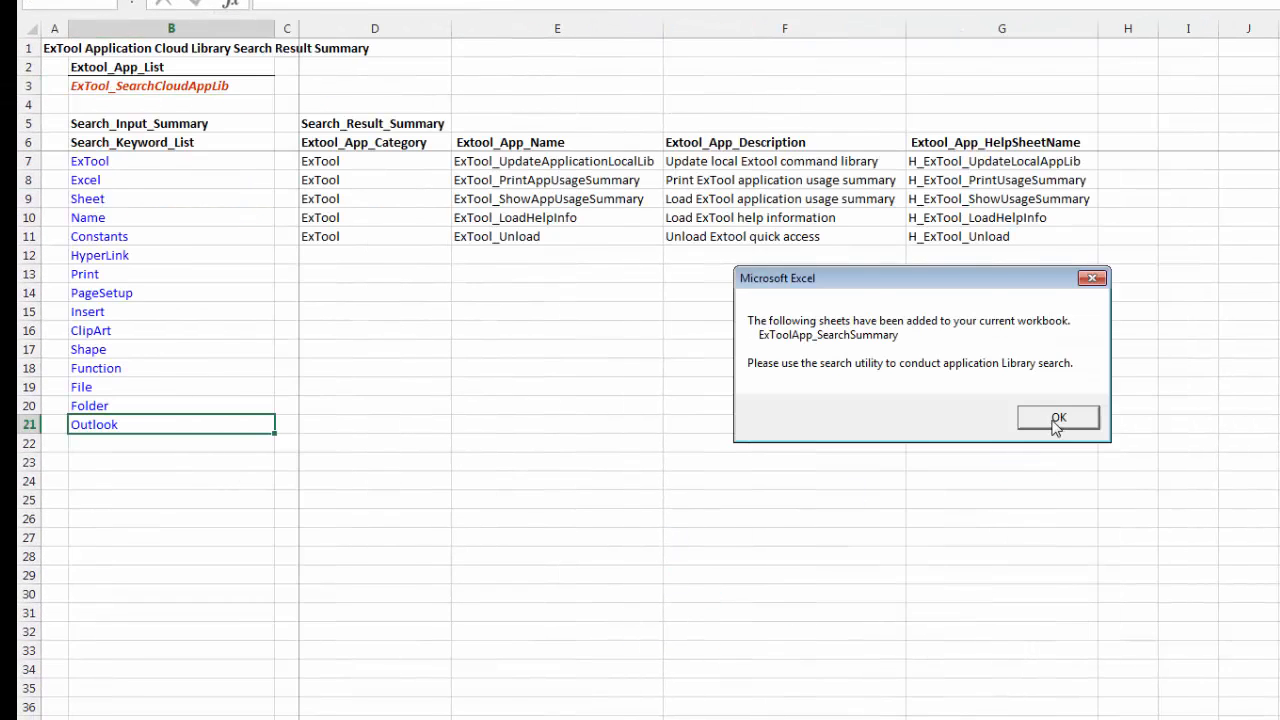
{"action": "left_click", "coordinate": [1057, 417]}
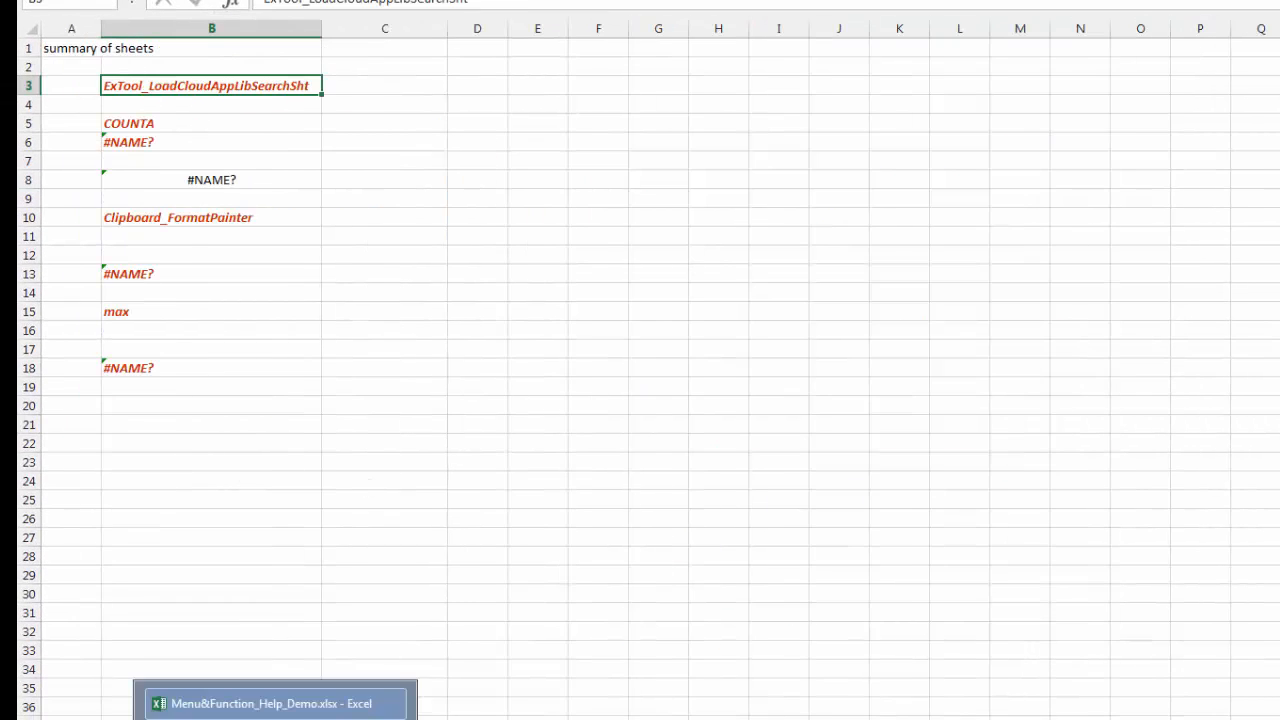
{"action": "left_click", "coordinate": [544, 716]}
{"action": "left_click", "coordinate": [262, 718]}
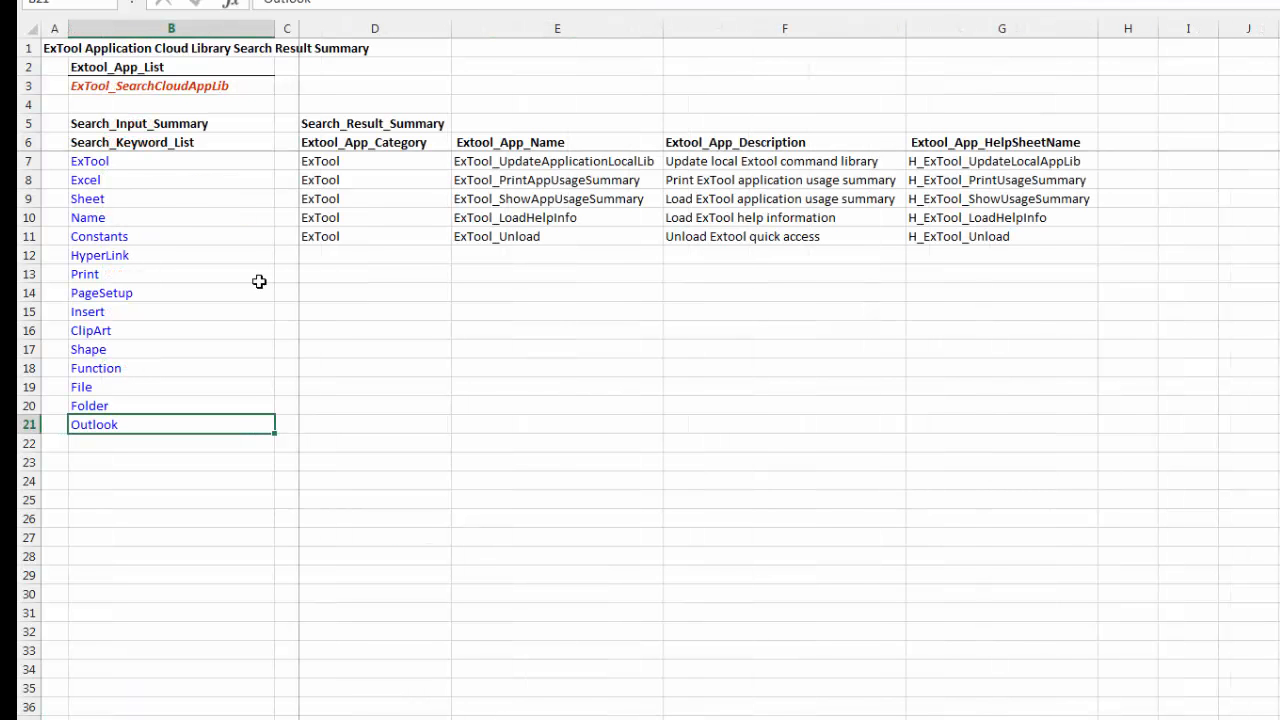
Run ExTool_SearchCloudAppLib with the Function keyword in cell B18 and browse the listed applications
{"action": "right_click", "coordinate": [232, 90]}
{"action": "left_click", "coordinate": [262, 100]}
{"action": "left_click", "coordinate": [154, 370]}
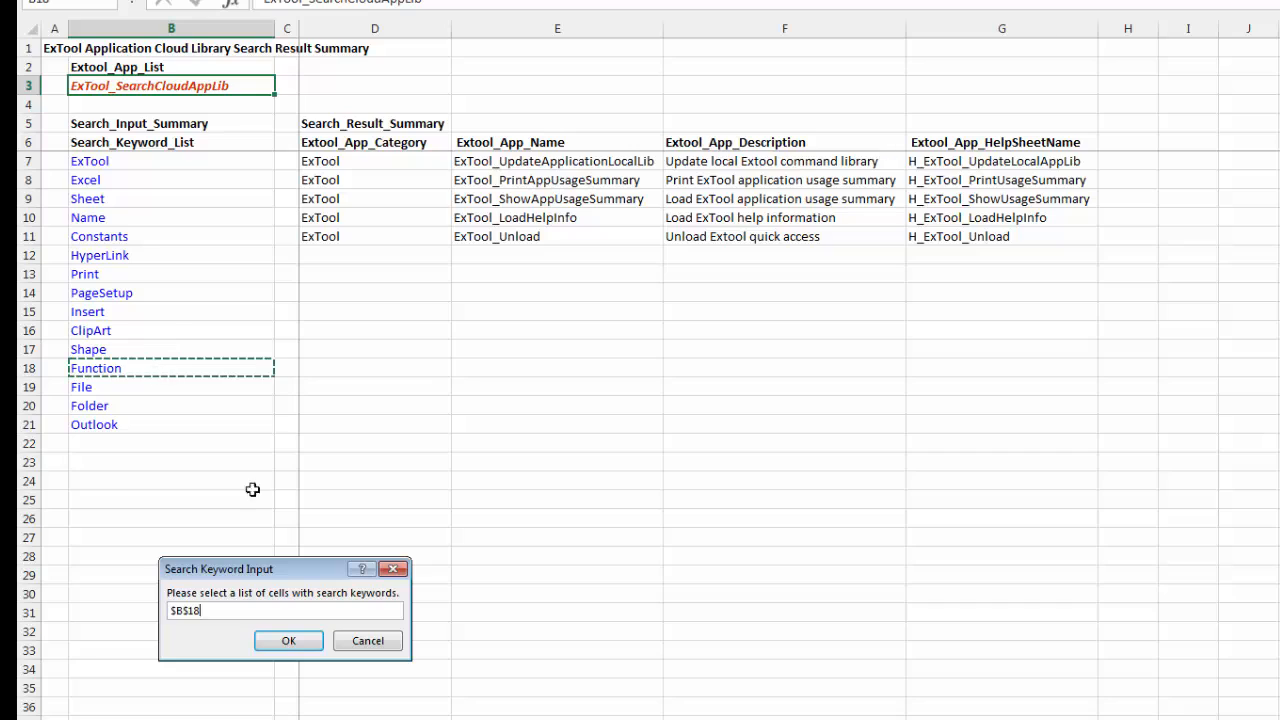
{"action": "left_click", "coordinate": [288, 640]}
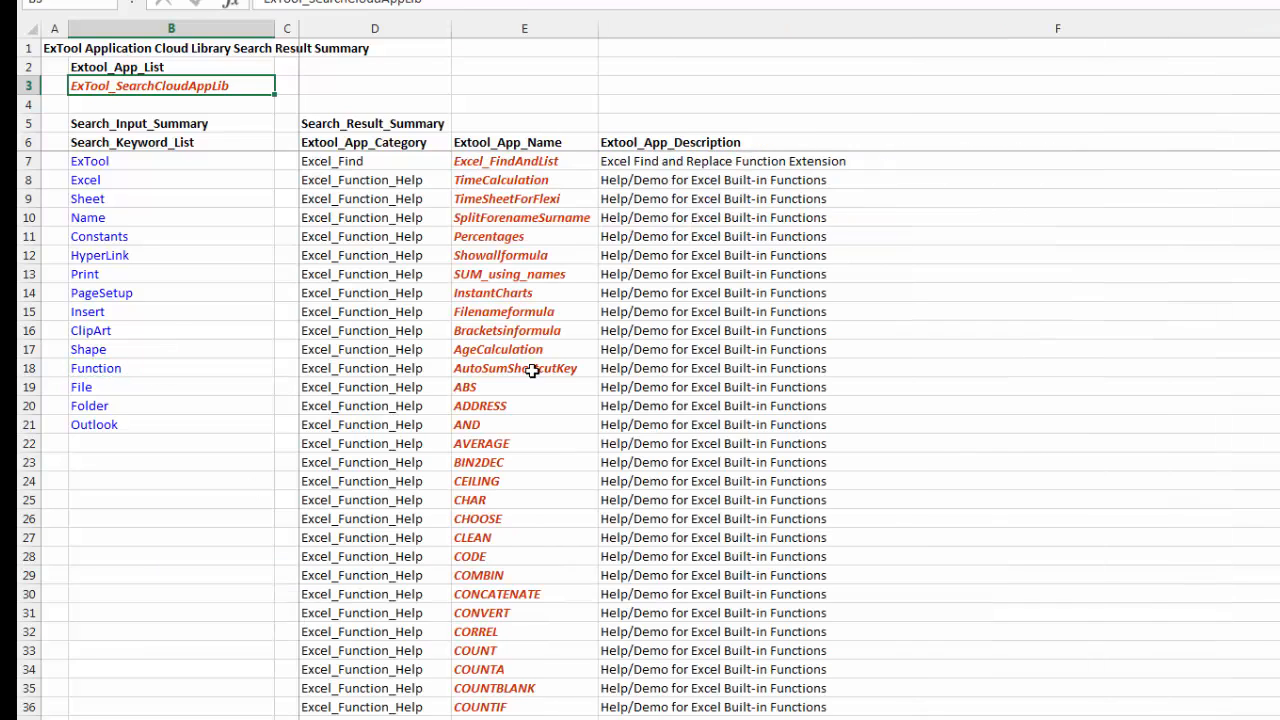
{"action": "scroll", "coordinate": [524, 361], "scroll_direction": "down", "scroll_amount": 5}
{"action": "scroll", "coordinate": [524, 361], "scroll_direction": "down", "scroll_amount": 16}
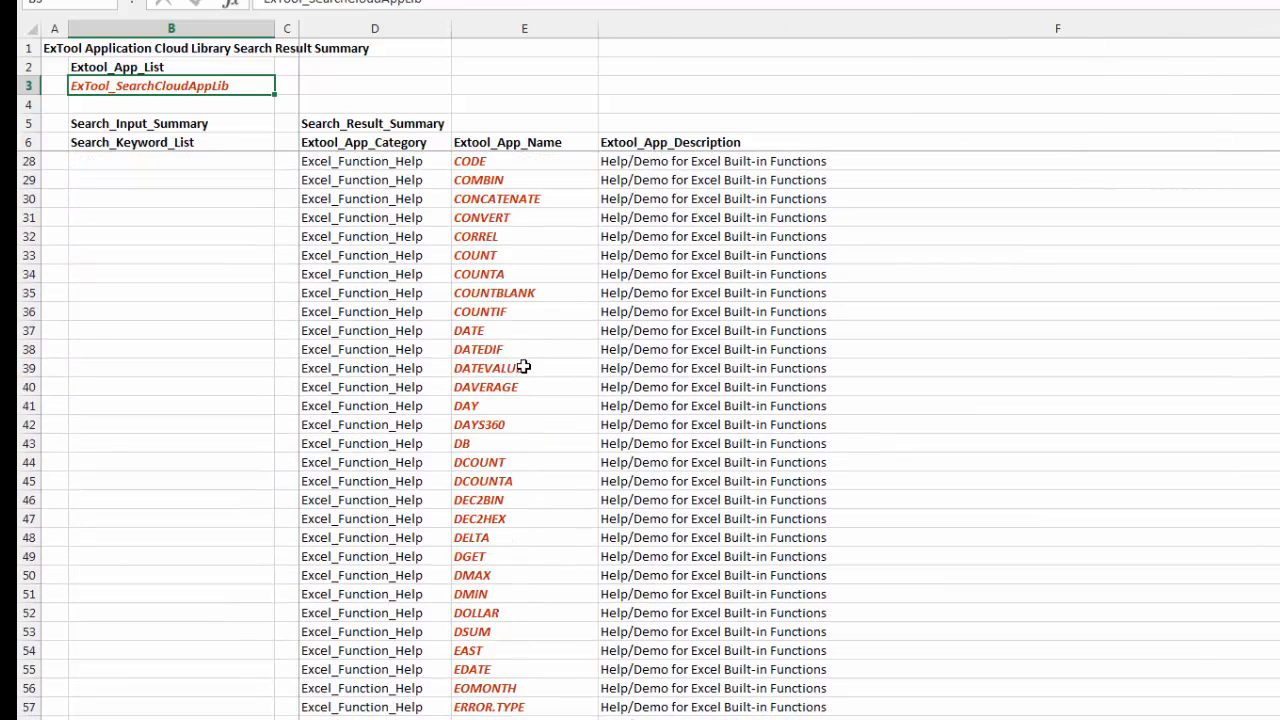
{"action": "scroll", "coordinate": [522, 370], "scroll_direction": "up", "scroll_amount": 2}
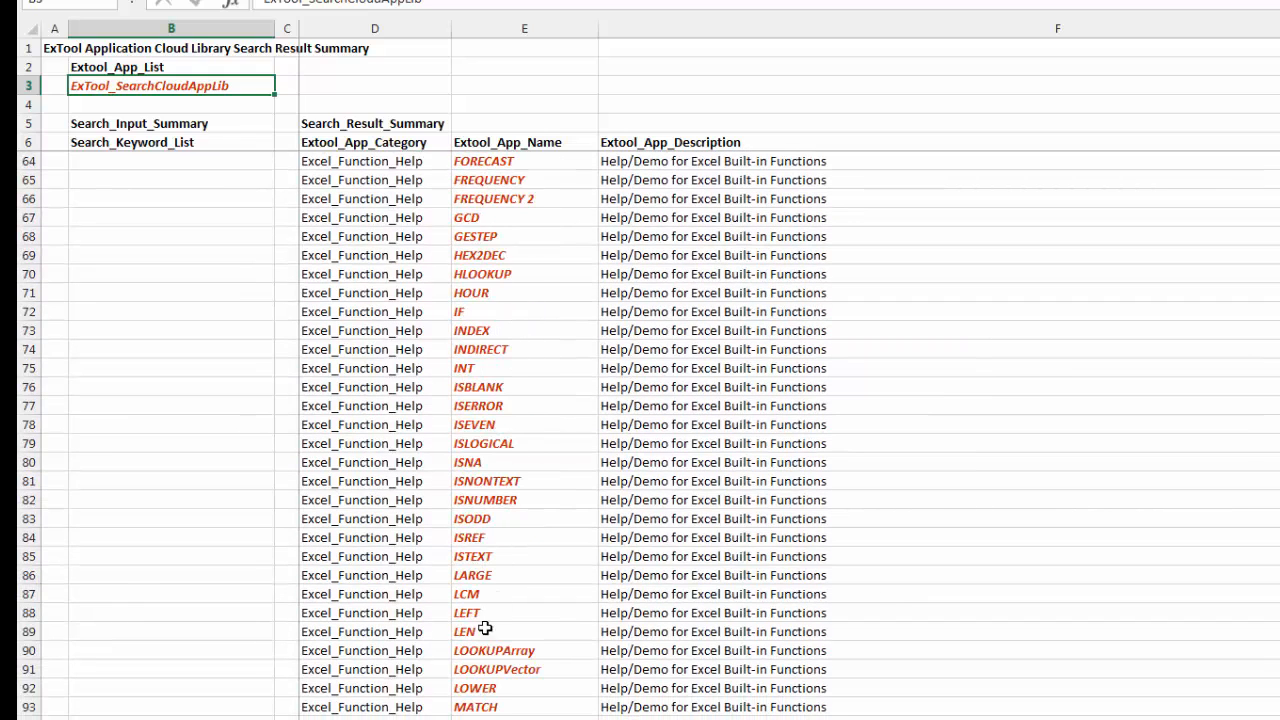
Check the demo workbook, return to the search sheet and add the keyword "clip" in cell B23
{"action": "left_click", "coordinate": [124, 716]}
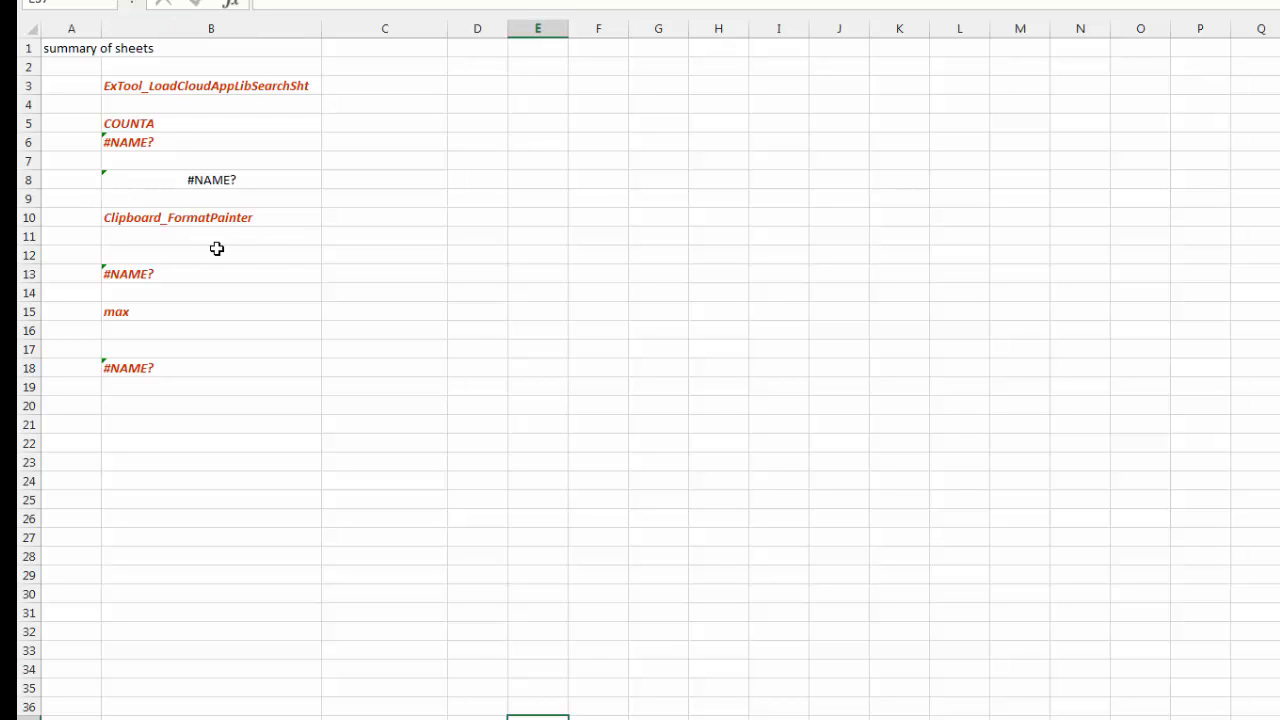
{"action": "left_click", "coordinate": [200, 716]}
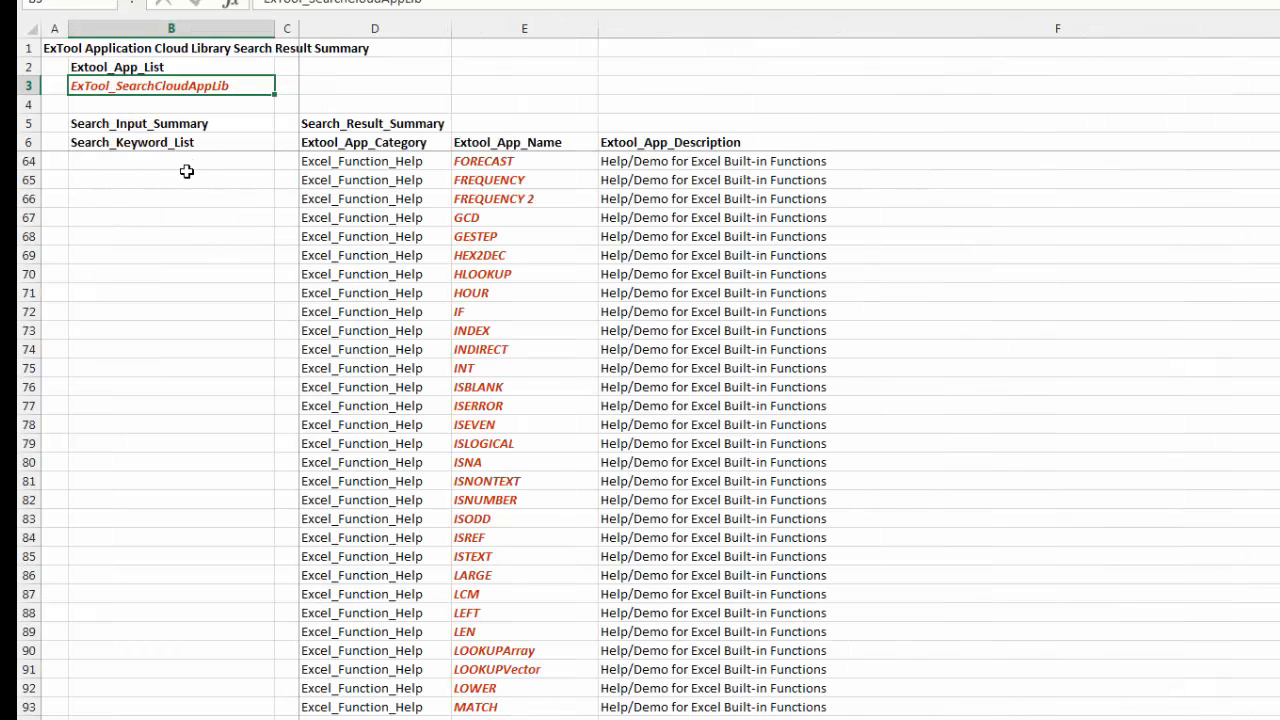
{"action": "scroll", "coordinate": [497, 252], "scroll_direction": "up", "scroll_amount": 8}
{"action": "scroll", "coordinate": [497, 252], "scroll_direction": "up", "scroll_amount": 11}
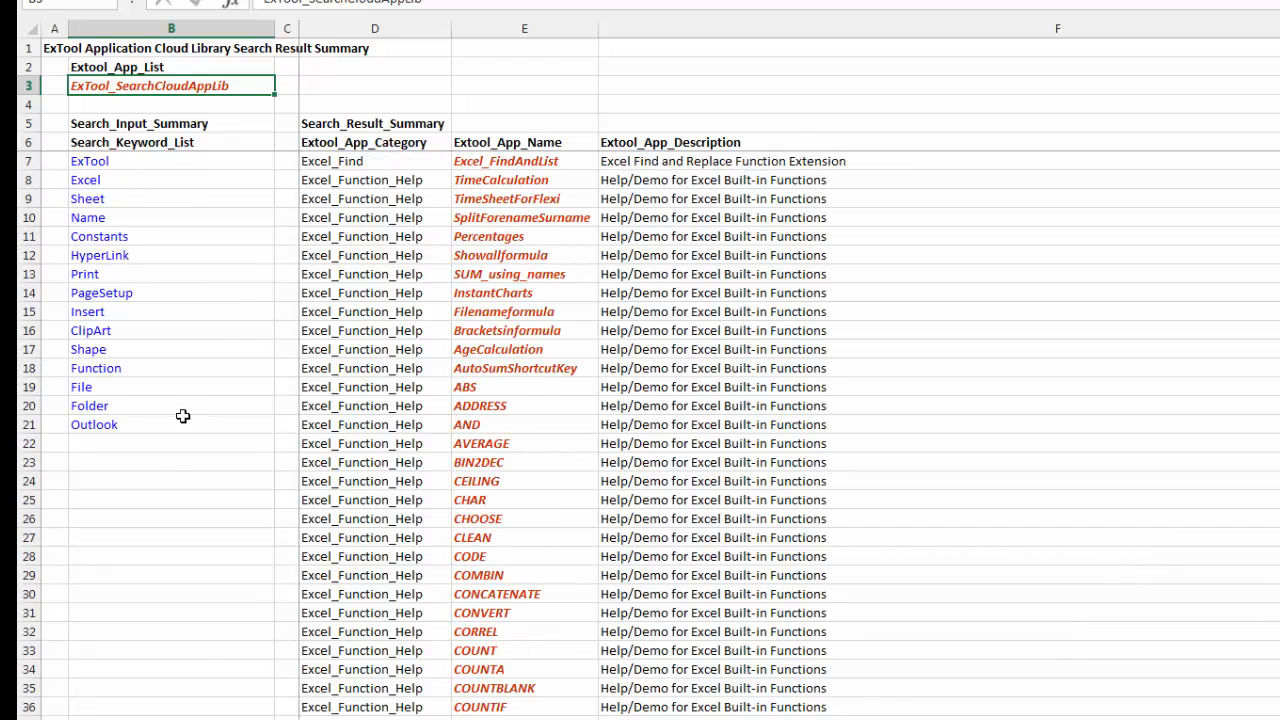
{"action": "left_click", "coordinate": [171, 461]}
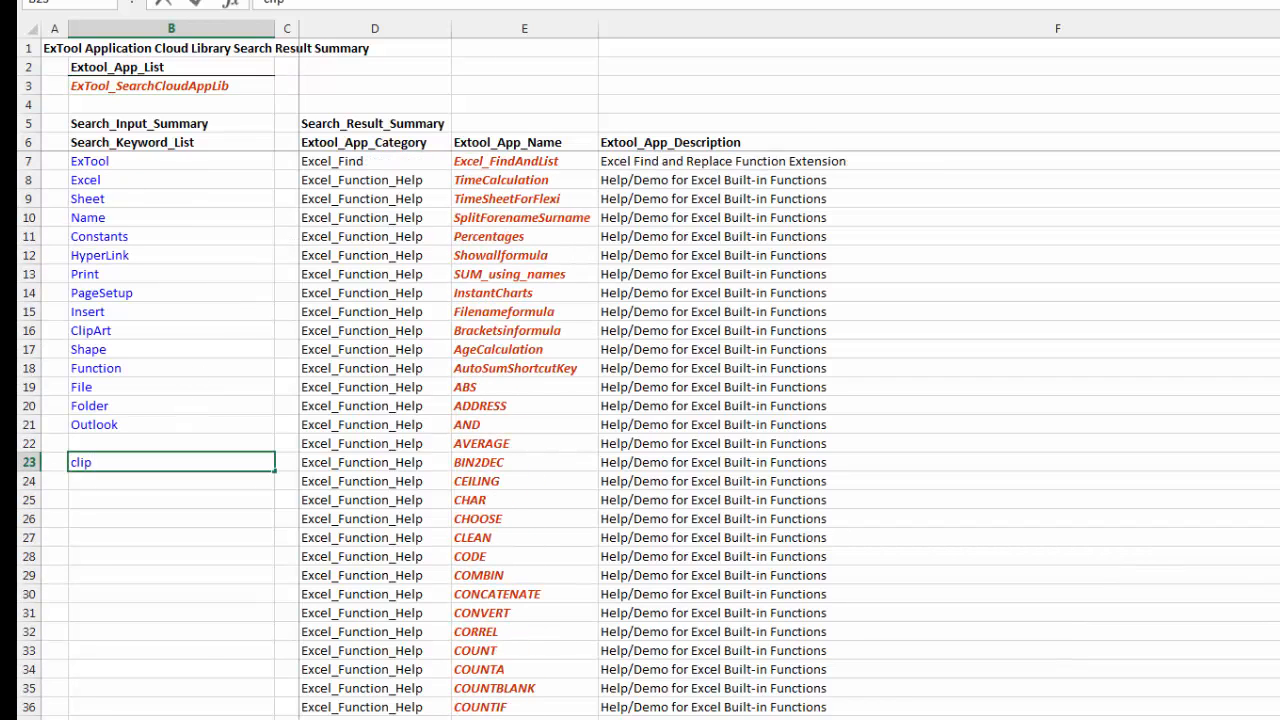
{"action": "type", "text": "clip"}
{"action": "key", "text": "Return"}
Run ExTool_SearchCloudAppLib from cell B3 using the keyword in cell B23
{"action": "left_click", "coordinate": [195, 88]}
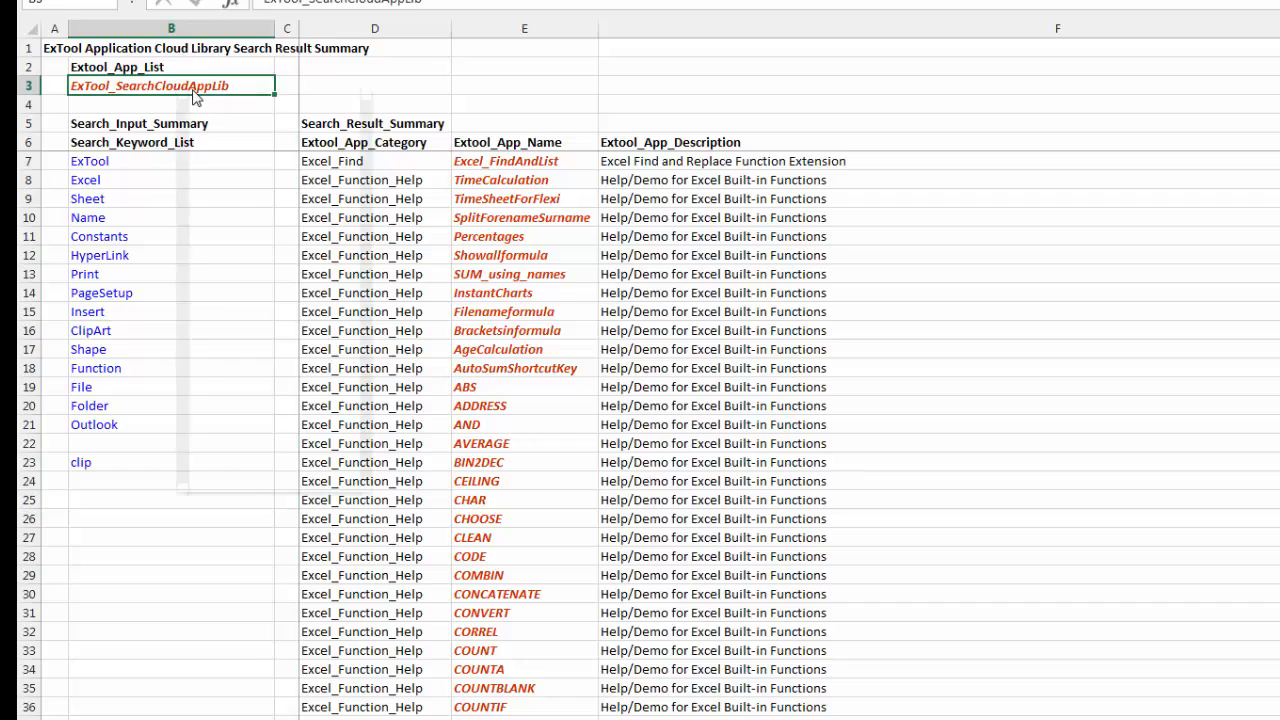
{"action": "right_click", "coordinate": [195, 88]}
{"action": "left_click", "coordinate": [210, 103]}
{"action": "left_click", "coordinate": [145, 462]}
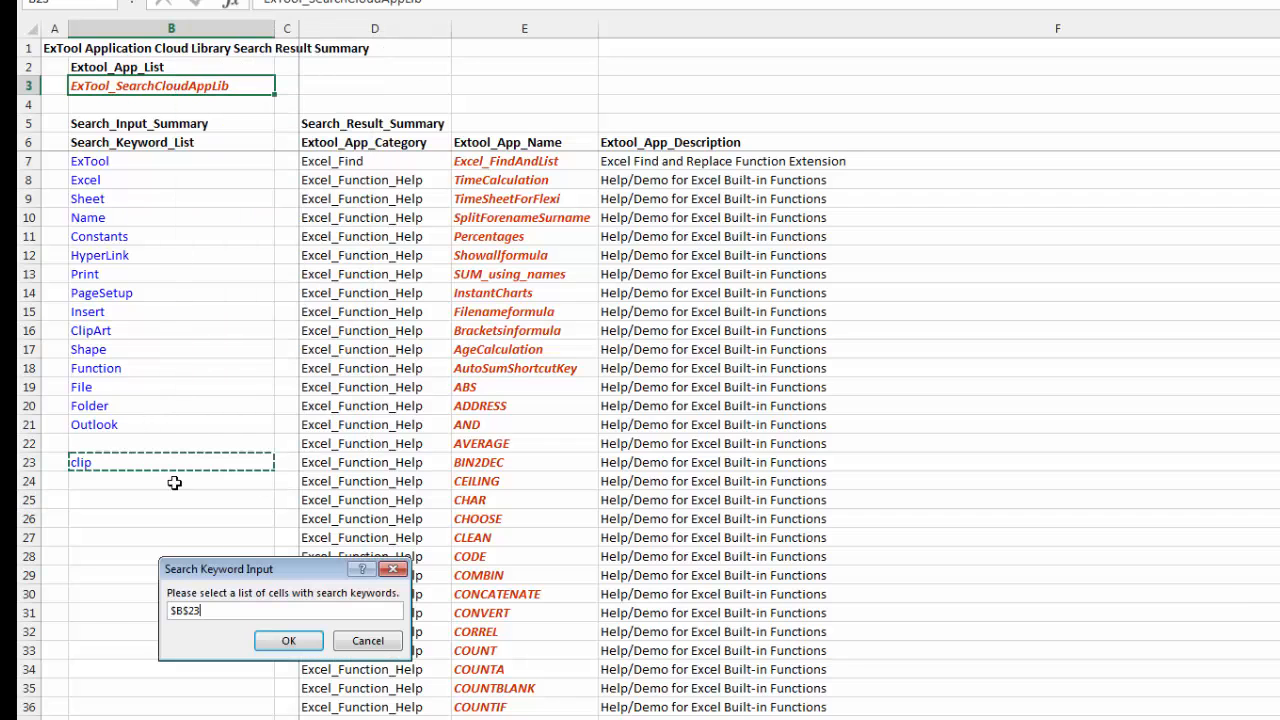
{"action": "left_click", "coordinate": [288, 640]}
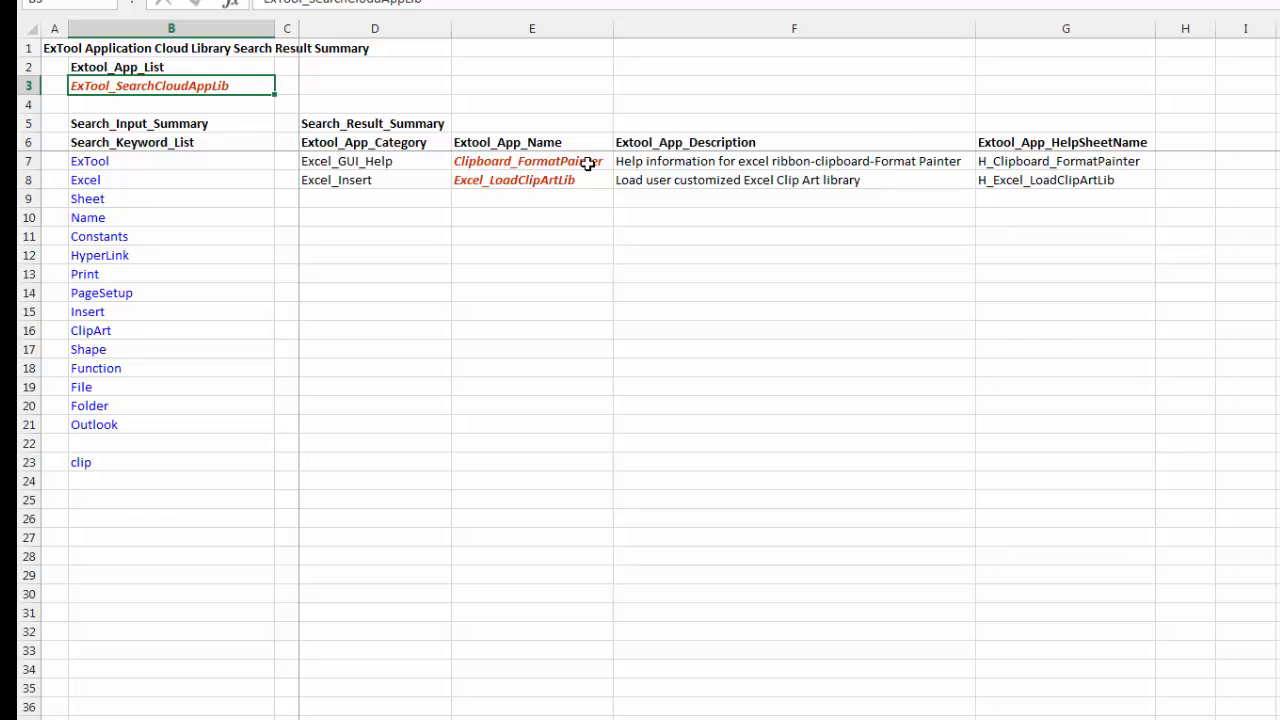
Switch back to the demo workbook, check the Clipboard_FormatPainter entry in B10 and select cell B20
{"action": "left_click", "coordinate": [240, 711]}
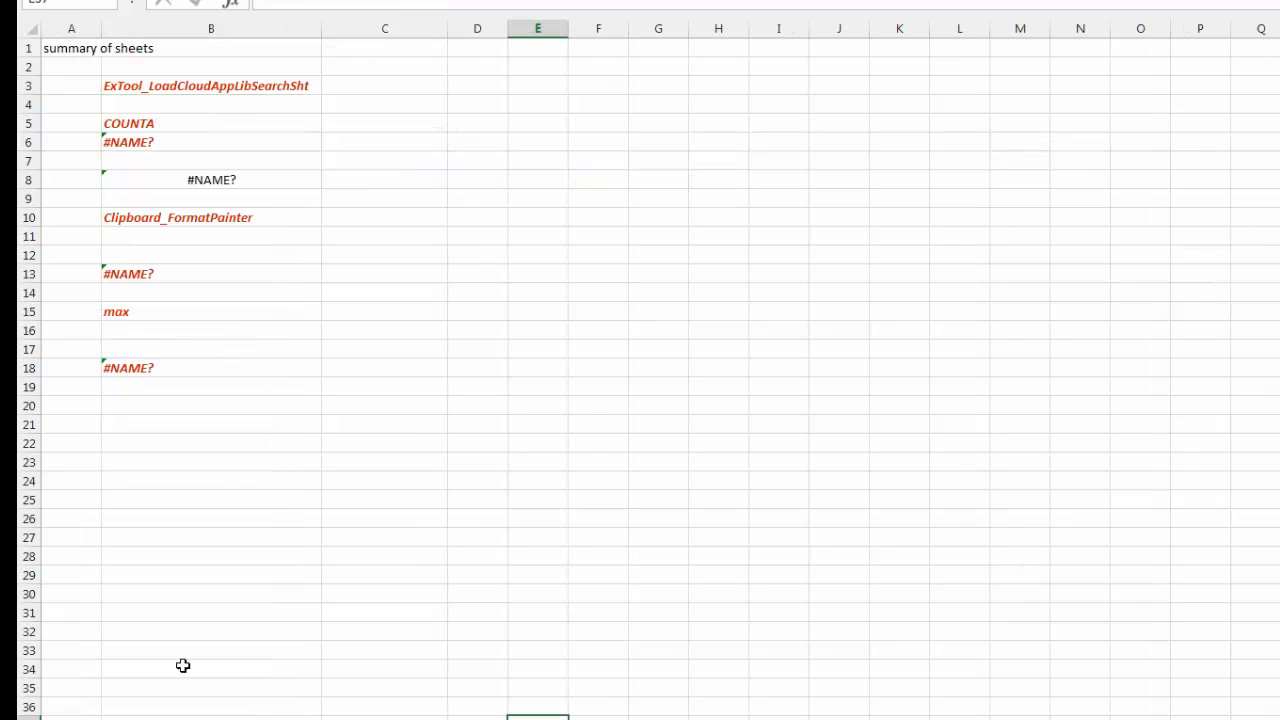
{"action": "left_click", "coordinate": [202, 221]}
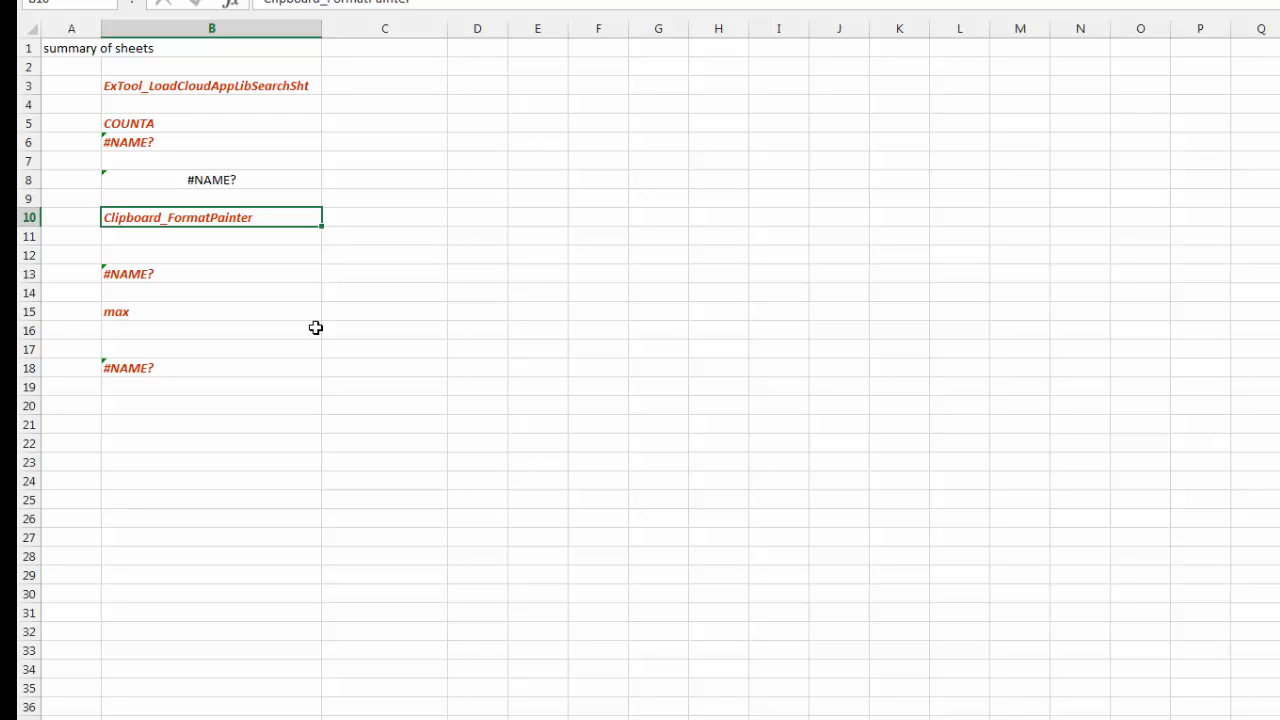
{"action": "left_click", "coordinate": [224, 401]}
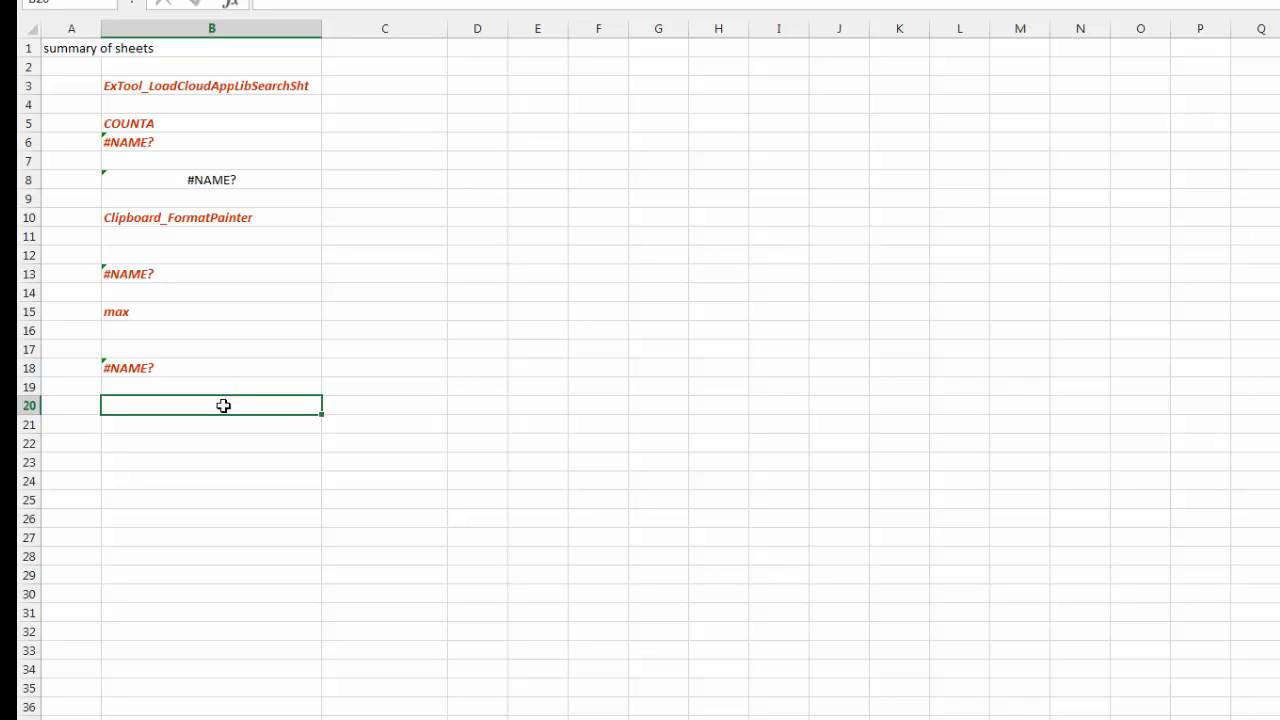